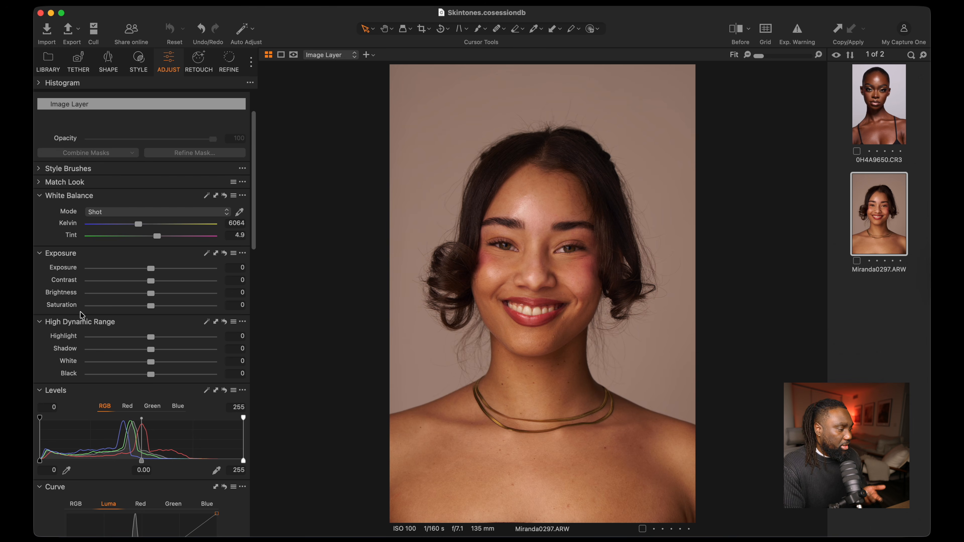
- Try raising the contrast to 18 on the portrait with the light background and reset it
scroll(119, 201, up, 3)
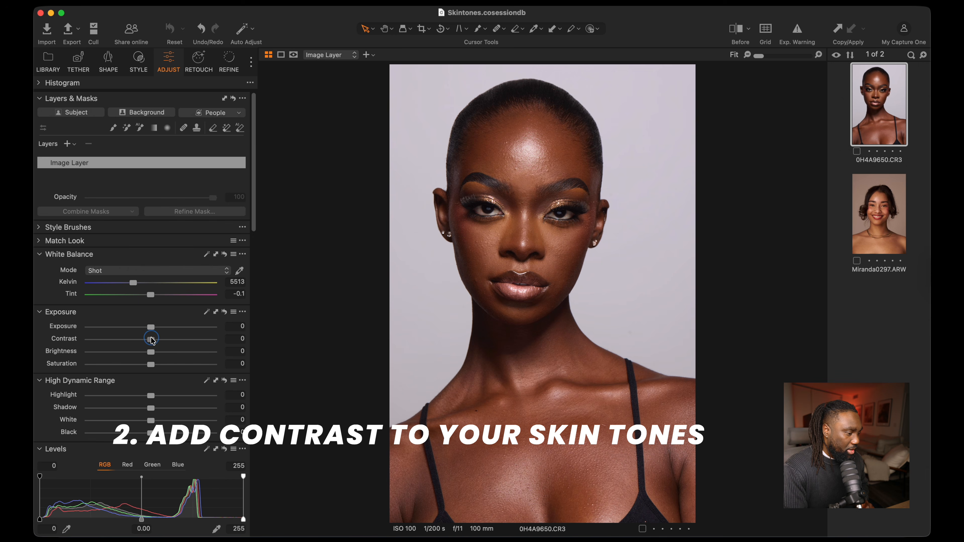
drag(151, 339, 173, 341)
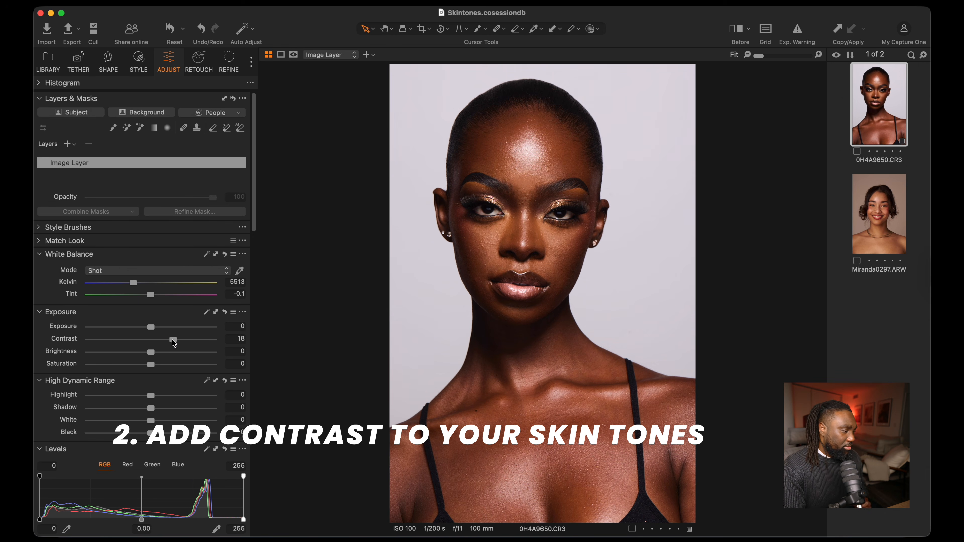
double_click(173, 341)
- Add contrast to the portrait with Levels, setting the RGB shadow input to 5 and the highlight input to 227
scroll(187, 388, down, 4)
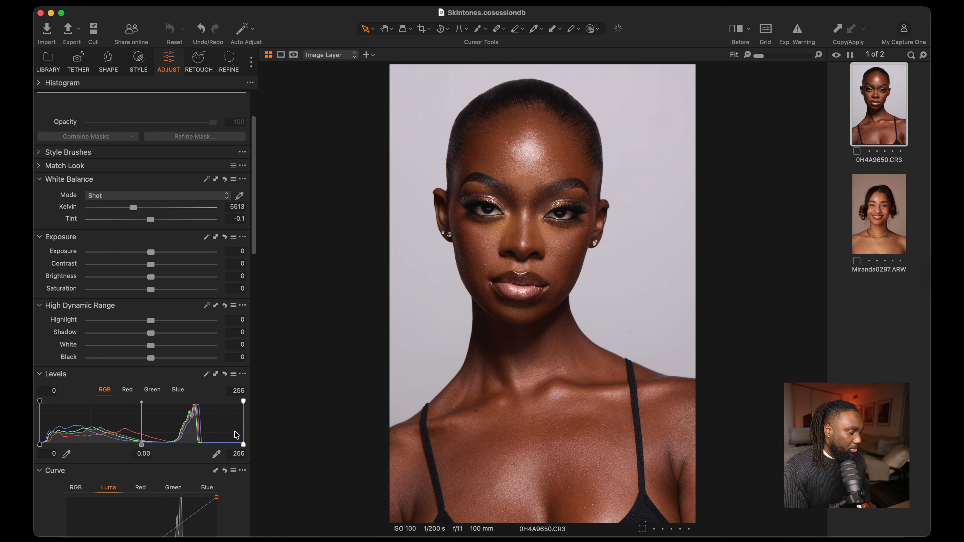
drag(243, 445, 221, 444)
drag(39, 445, 41, 444)
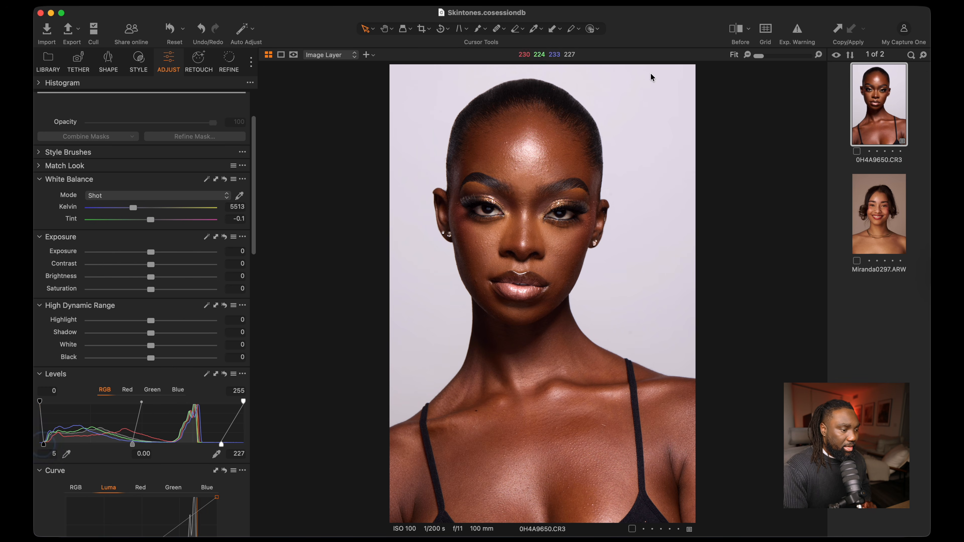
- Compare the portrait before and after the Levels change, examining the skin on the face up close
click(731, 30)
click(731, 29)
click(732, 30)
scroll(543, 218, up, 5)
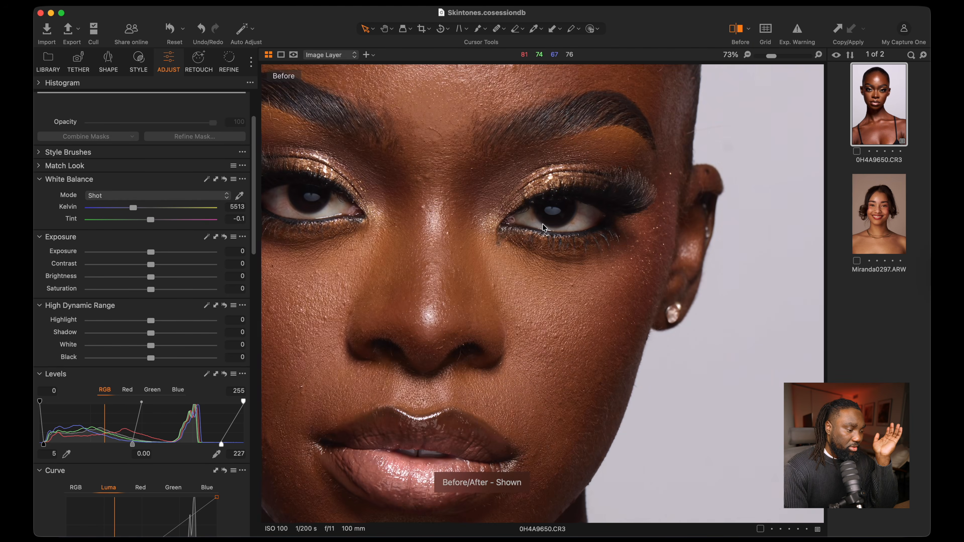
scroll(542, 228, down, 2)
click(745, 37)
click(744, 37)
click(744, 37)
click(733, 34)
click(733, 34)
scroll(527, 241, down, 3)
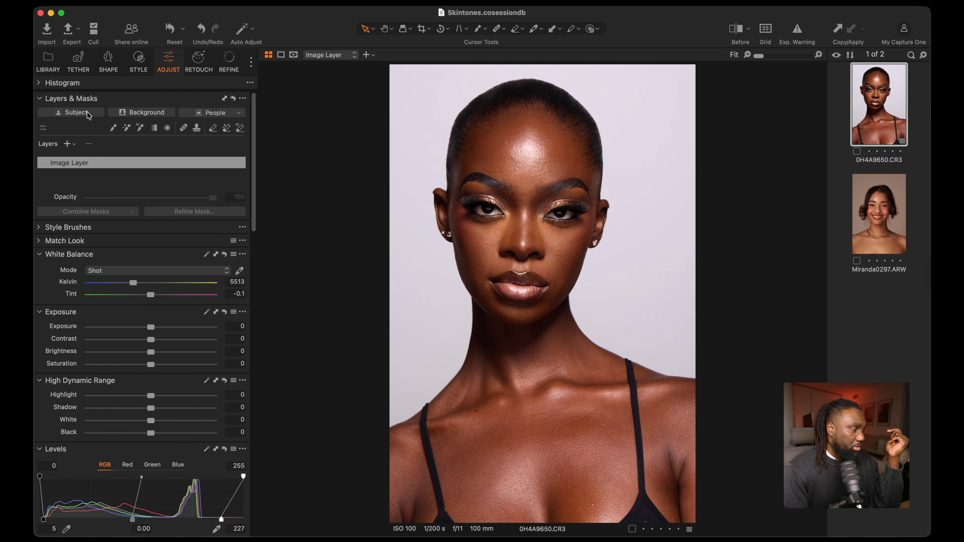
- Create a subject mask layer and a combined face and body skin mask layer, checking the skin mask's overlay
click(88, 116)
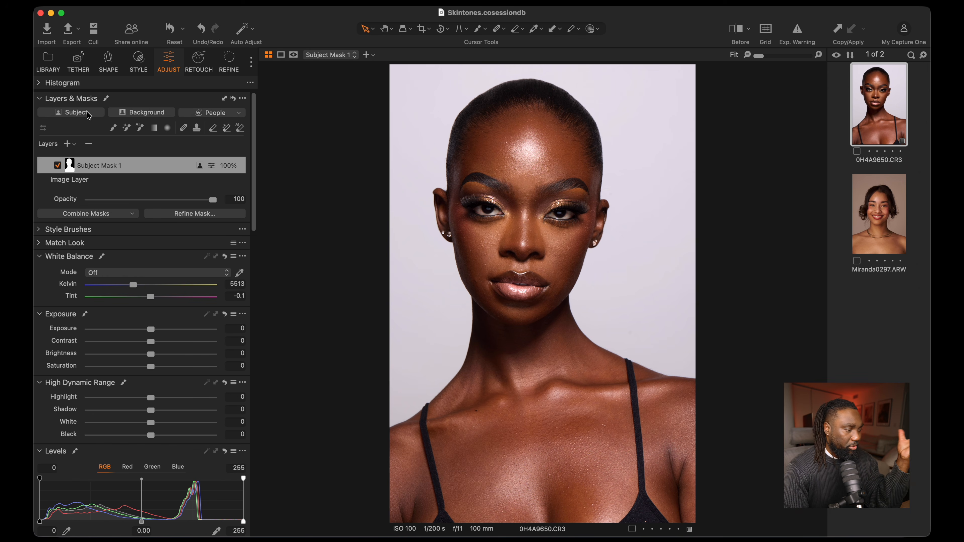
click(238, 113)
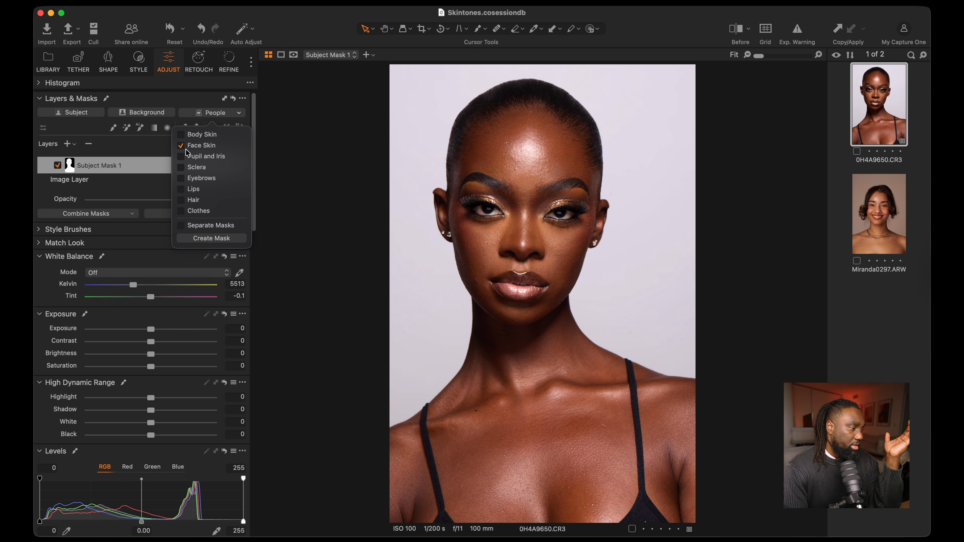
click(215, 240)
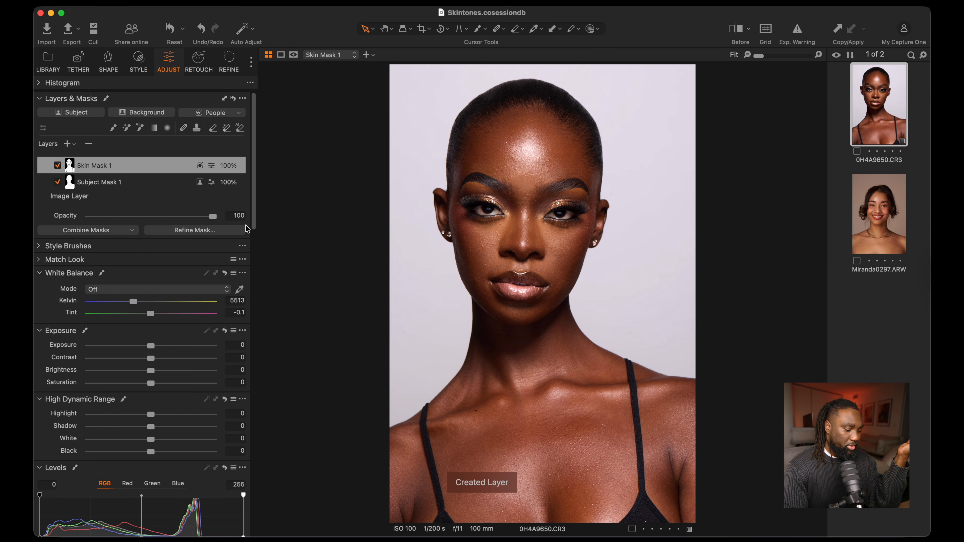
key(m)
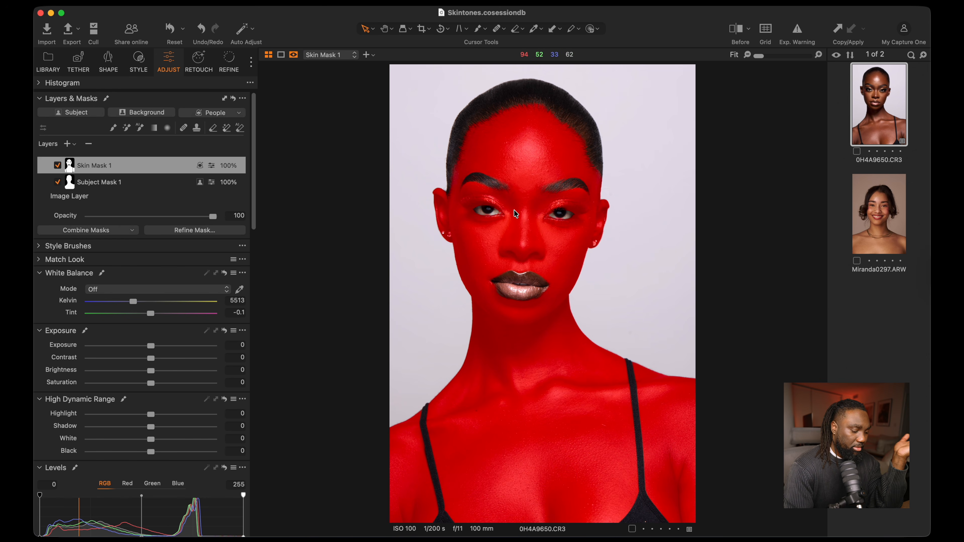
key(m)
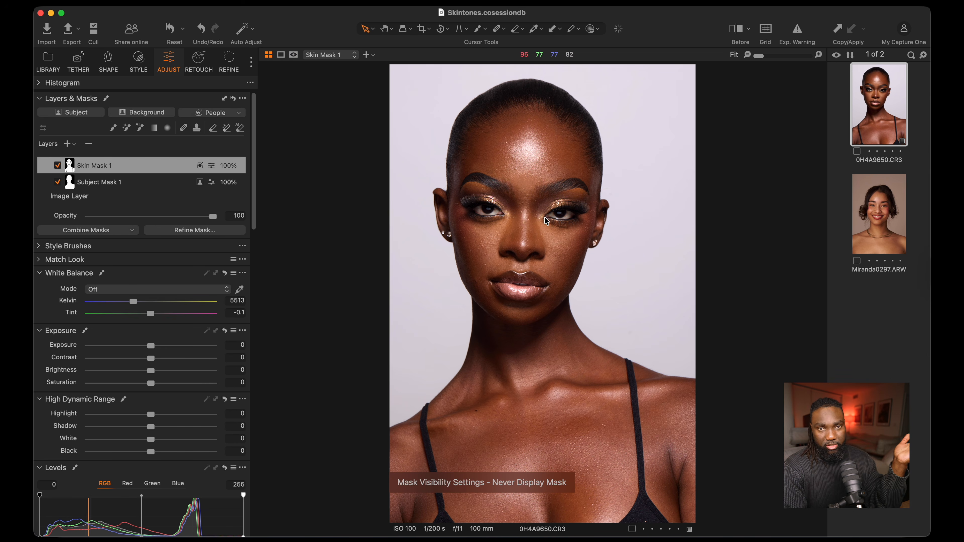
- Warm the subject mask layer's white balance to 5778 Kelvin and check the facial skin
click(123, 188)
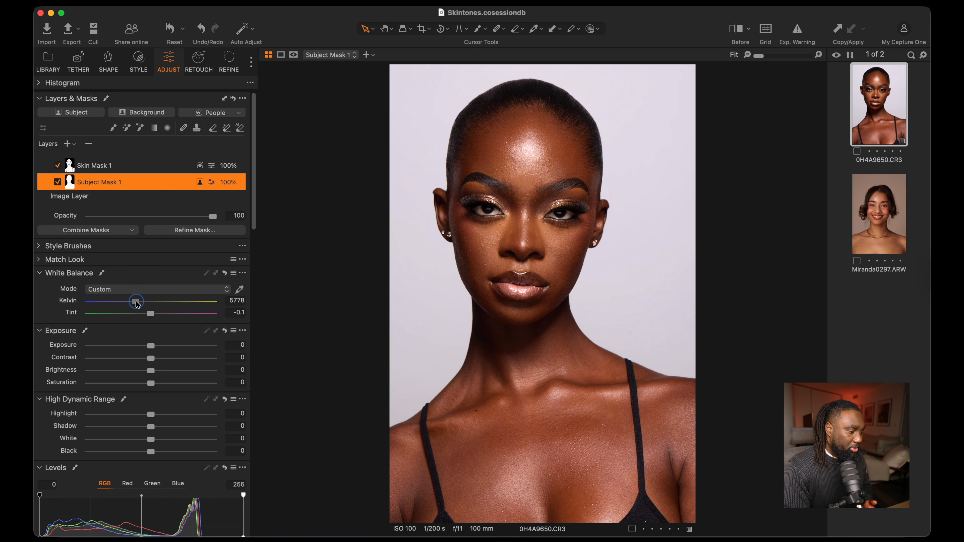
scroll(582, 238, up, 3)
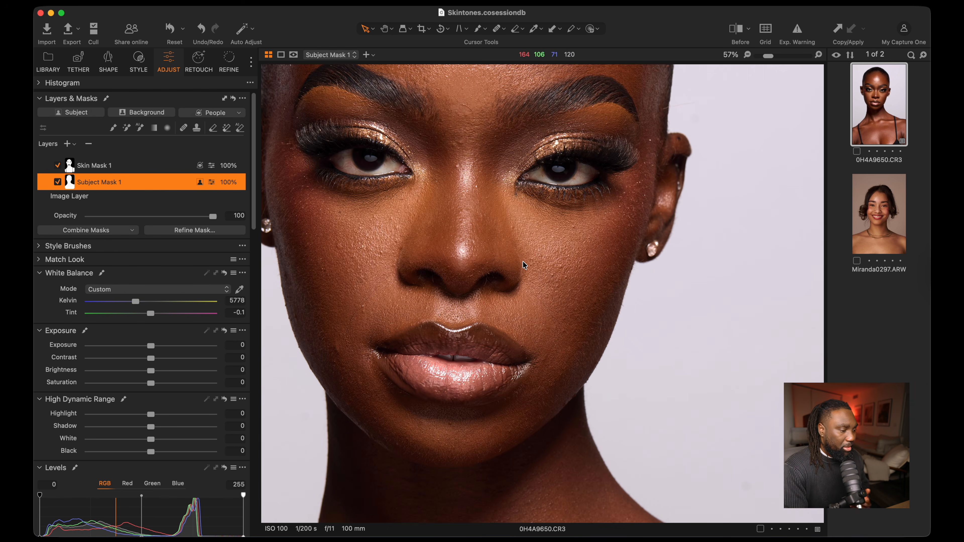
scroll(522, 261, down, 3)
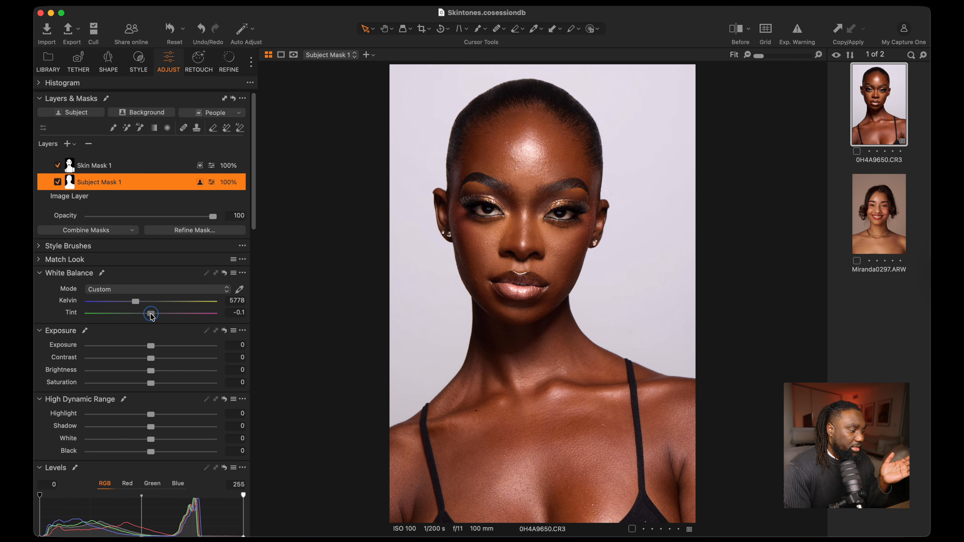
- Set the white balance tint to 2.8 on the combined skin mask layer, checking the face and chest
click(110, 166)
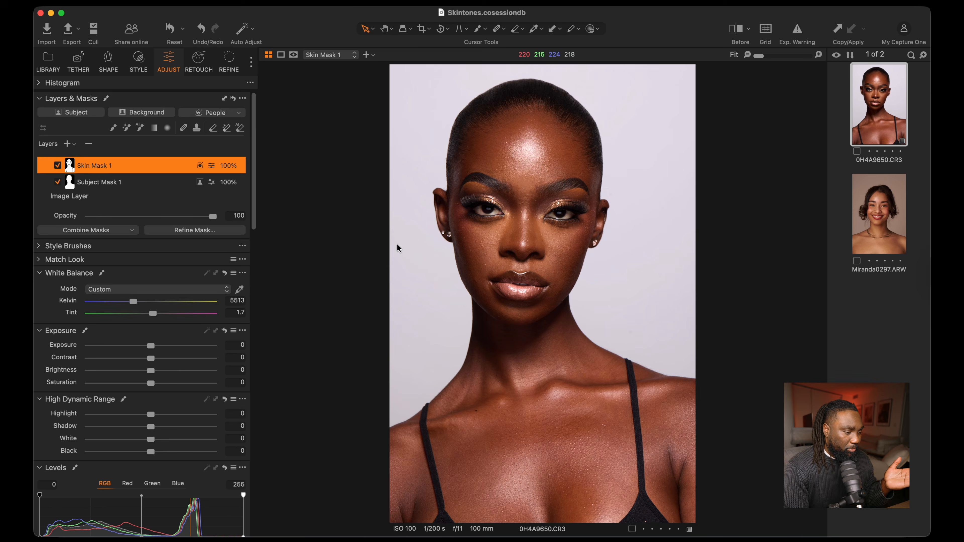
scroll(513, 238, up, 3)
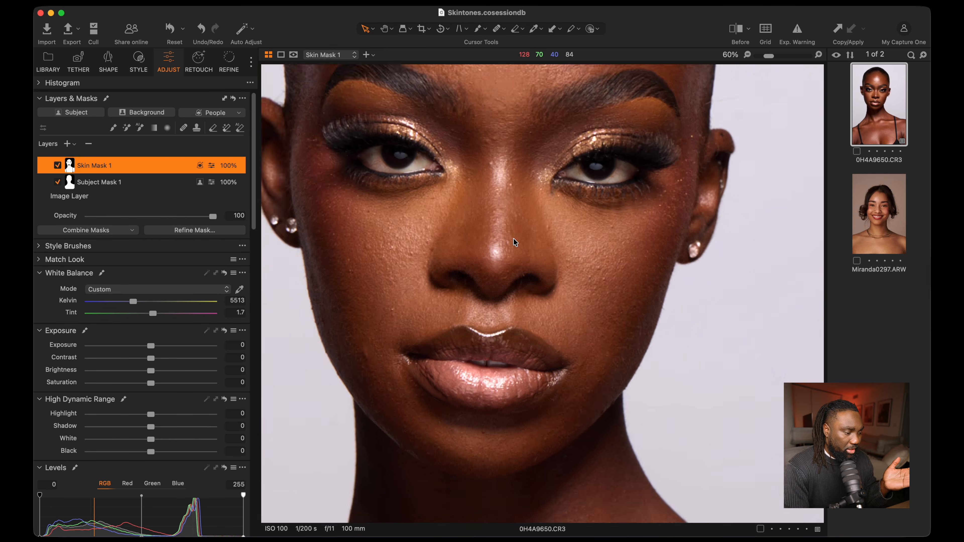
scroll(513, 238, up, 1)
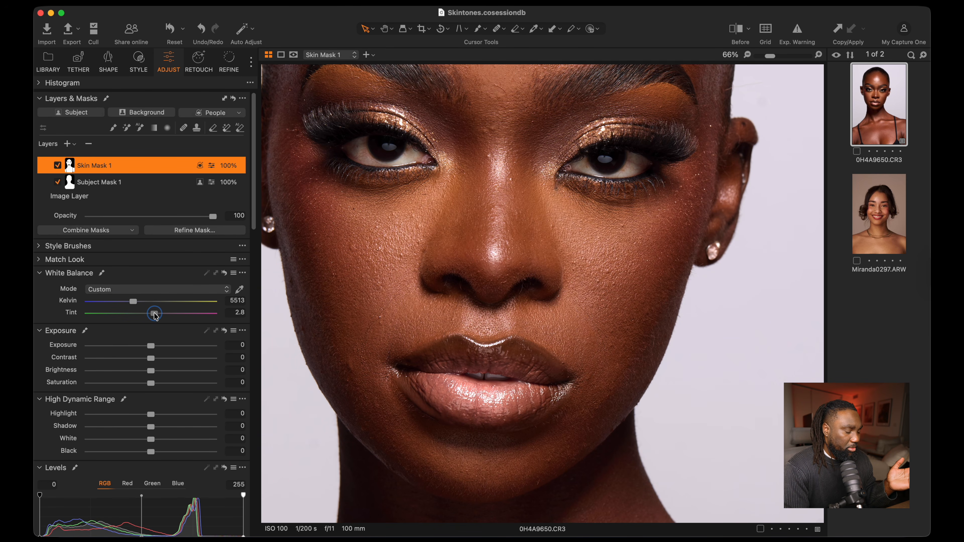
scroll(375, 262, down, 4)
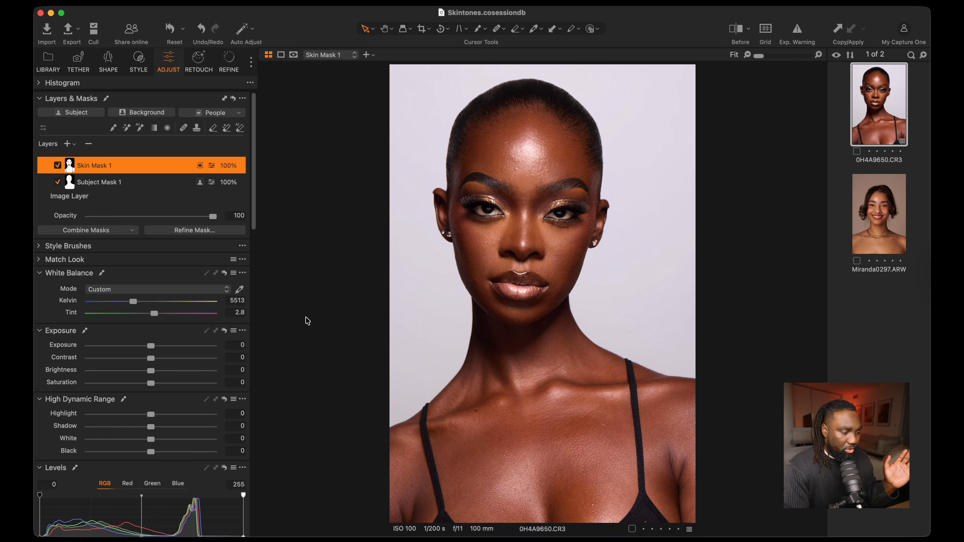
scroll(556, 476, up, 2)
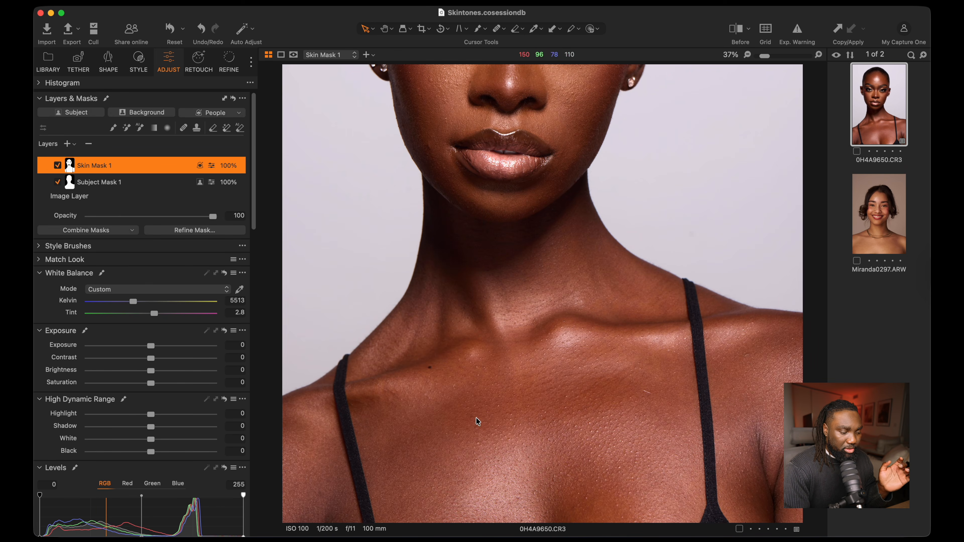
scroll(611, 388, down, 2)
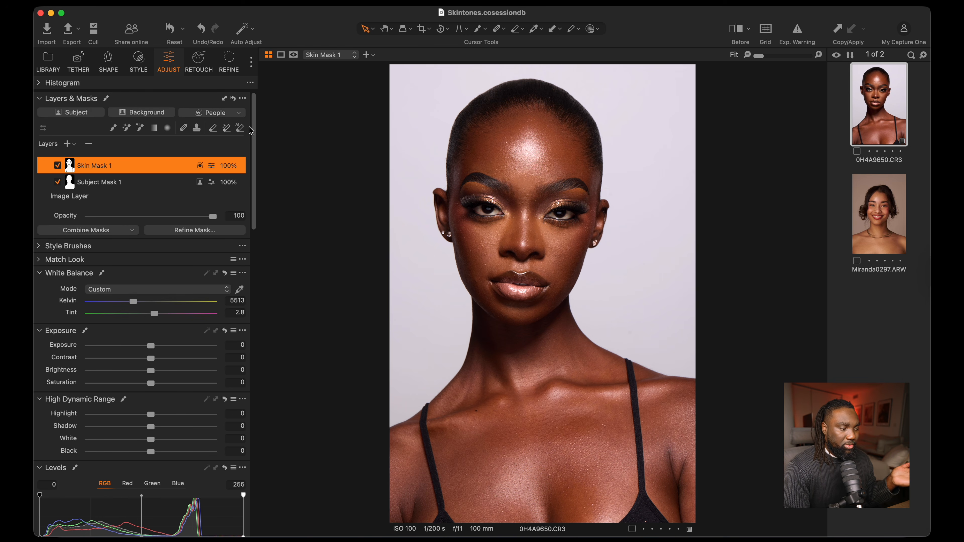
- Create a mask layer for the body skin only and warm its white balance to 5877 Kelvin
click(240, 114)
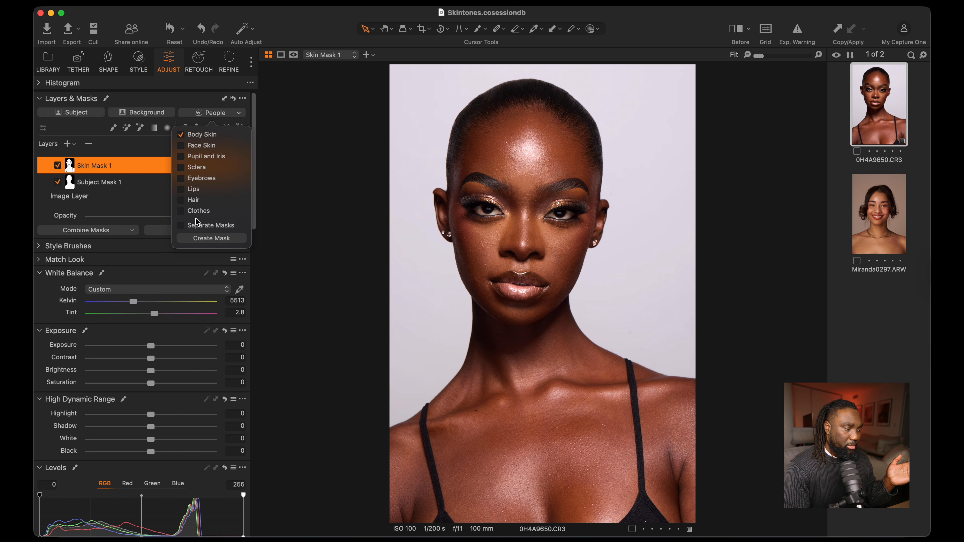
click(201, 241)
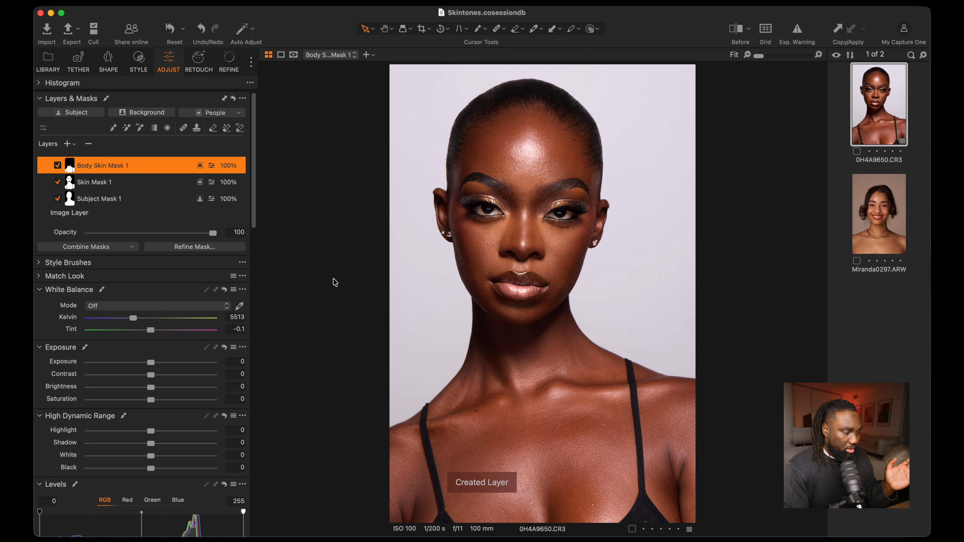
click(132, 320)
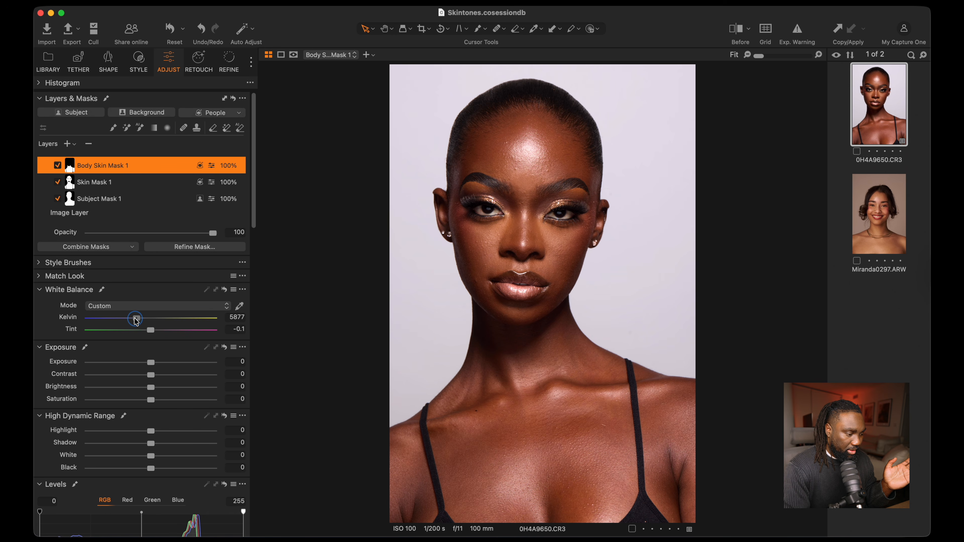
scroll(543, 358, up, 5)
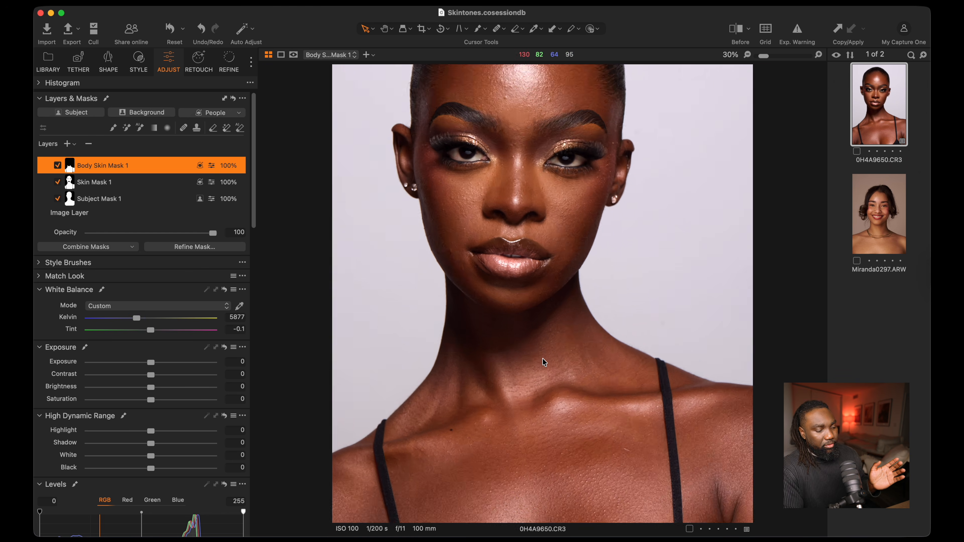
scroll(542, 358, down, 5)
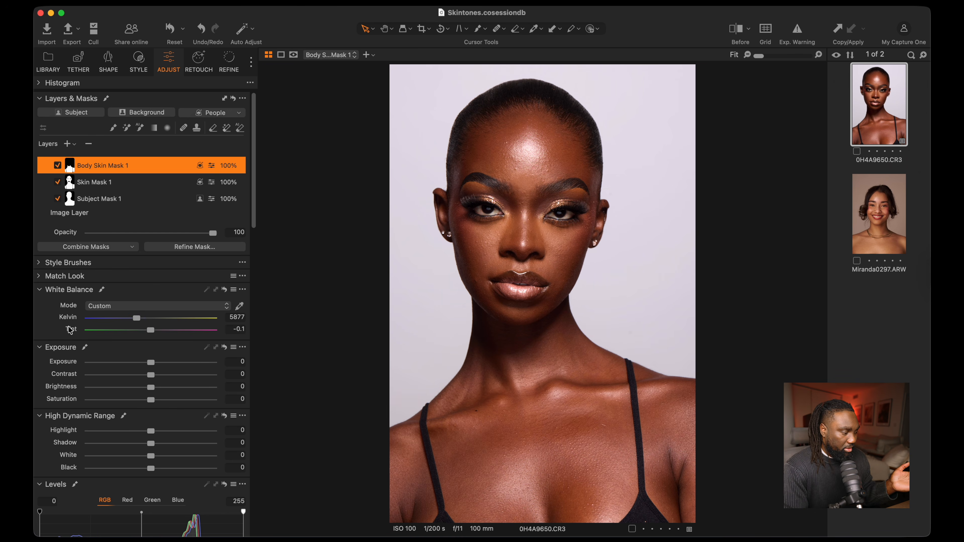
- Toggle the body skin mask layer off and on to compare its effect on the skin tones
click(58, 166)
click(58, 166)
click(58, 166)
click(58, 166)
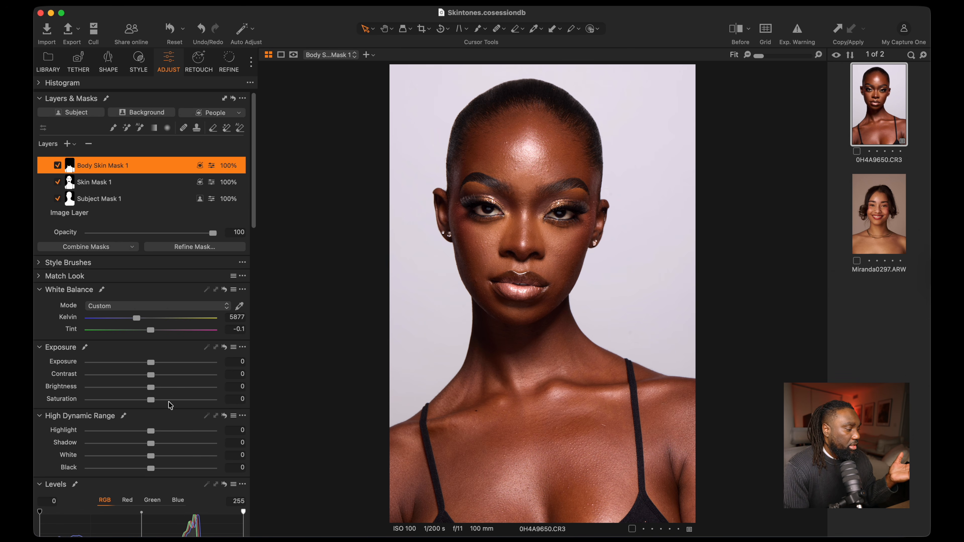
- Try lowering the body skin mask layer's saturation to -8
scroll(170, 405, down, 2)
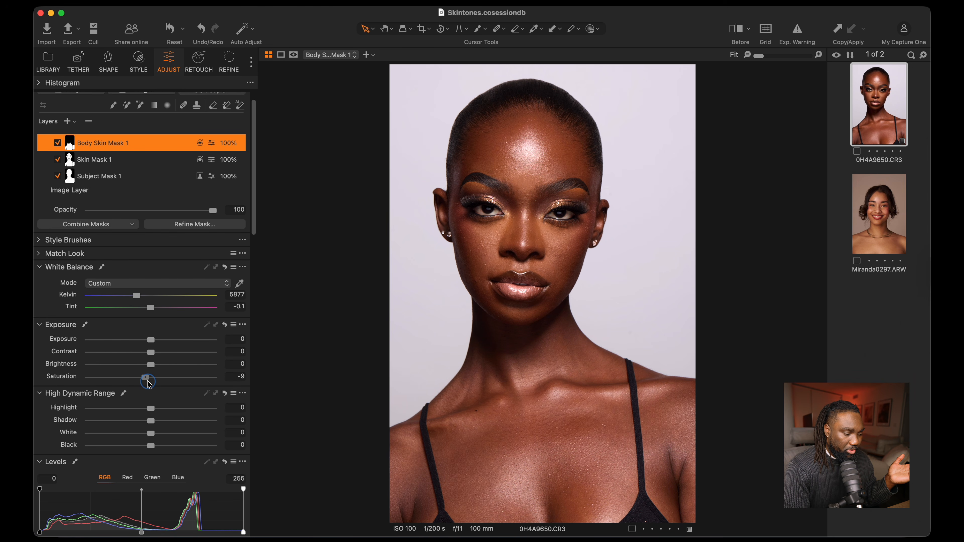
drag(149, 381, 149, 380)
scroll(538, 205, up, 5)
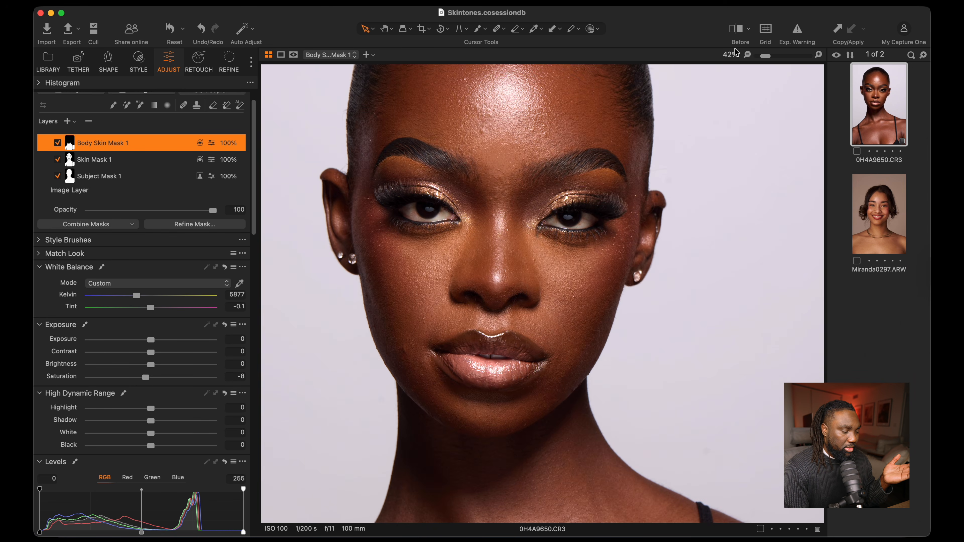
scroll(681, 117, down, 5)
- Compare the whole portrait before and after all the skin tone edits
click(735, 29)
click(735, 29)
click(735, 29)
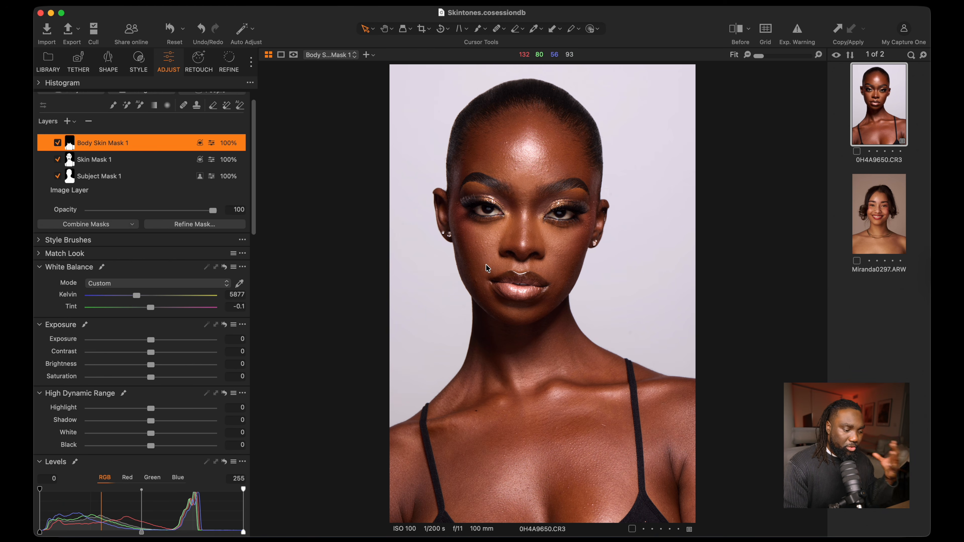
- Open the second portrait and set its RGB Levels shadow input to 5 and highlight input to 219
key(Down)
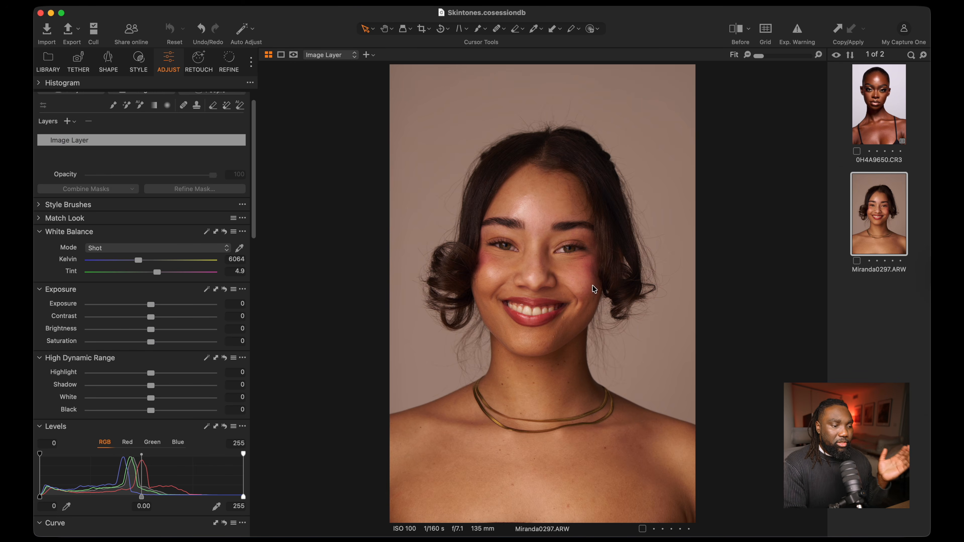
click(859, 129)
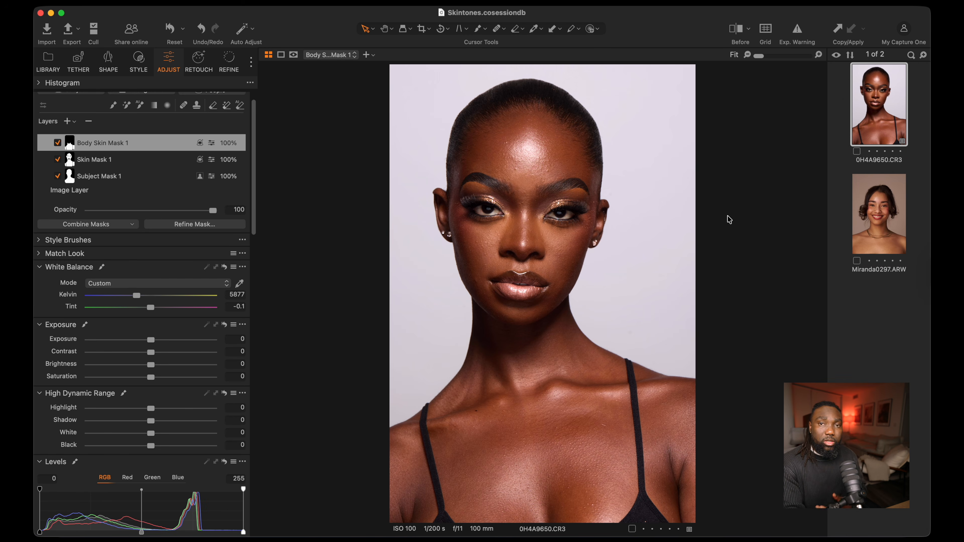
click(886, 231)
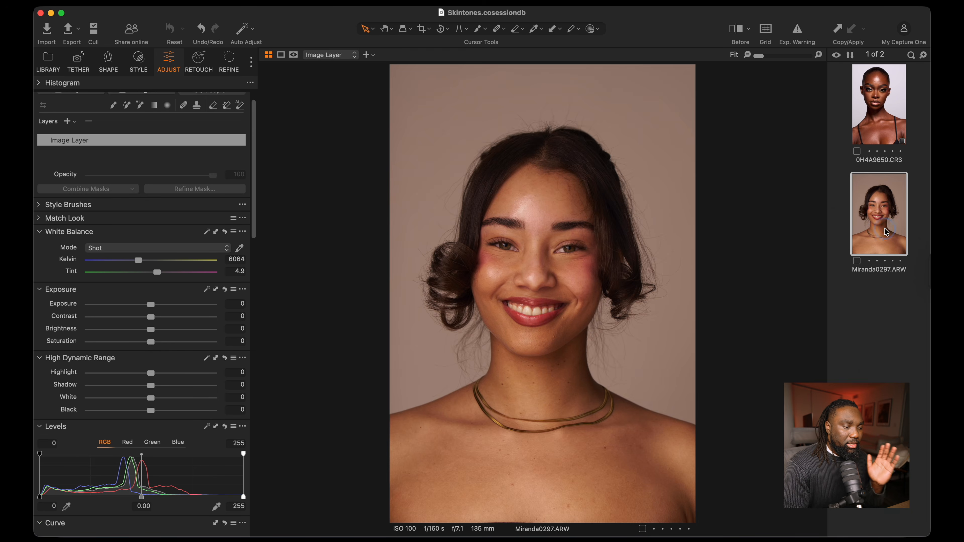
scroll(204, 391, down, 3)
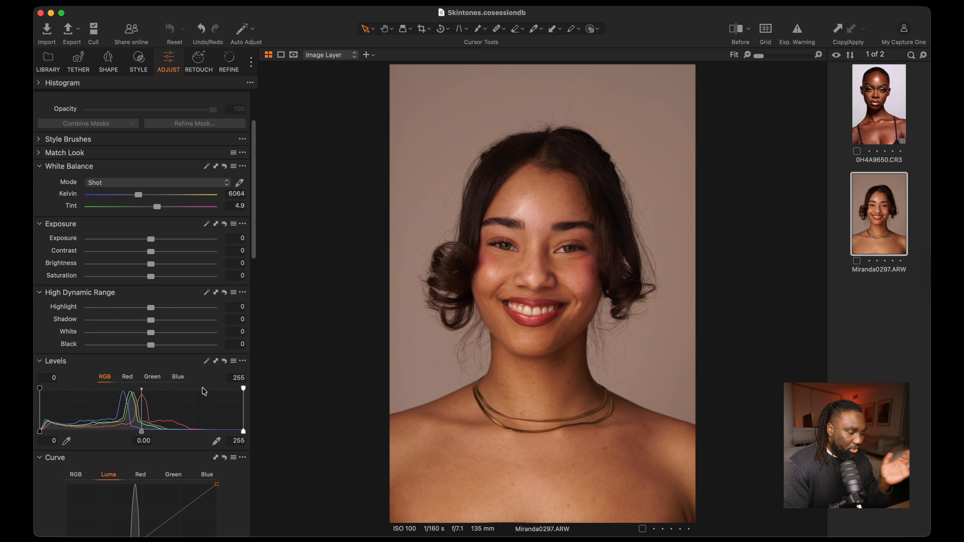
drag(243, 432, 215, 432)
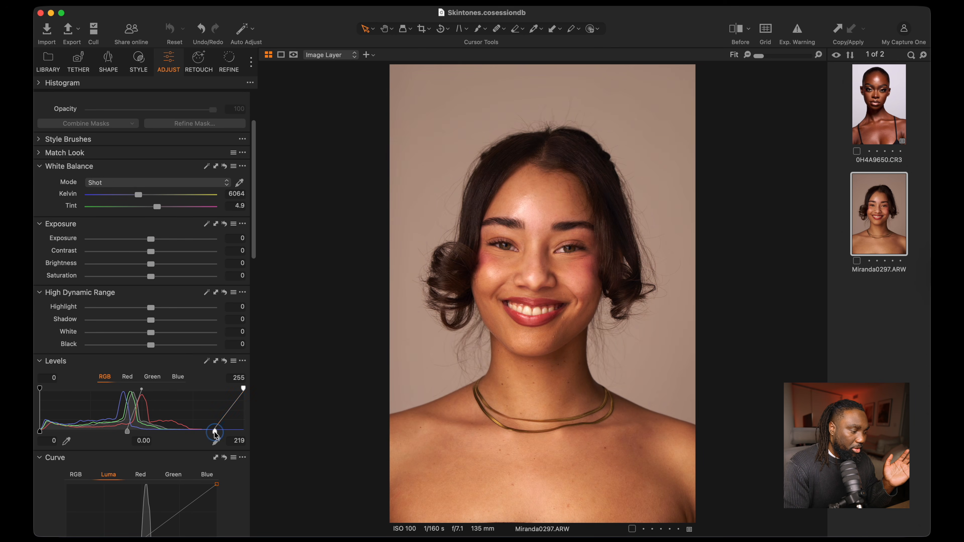
drag(39, 430, 42, 431)
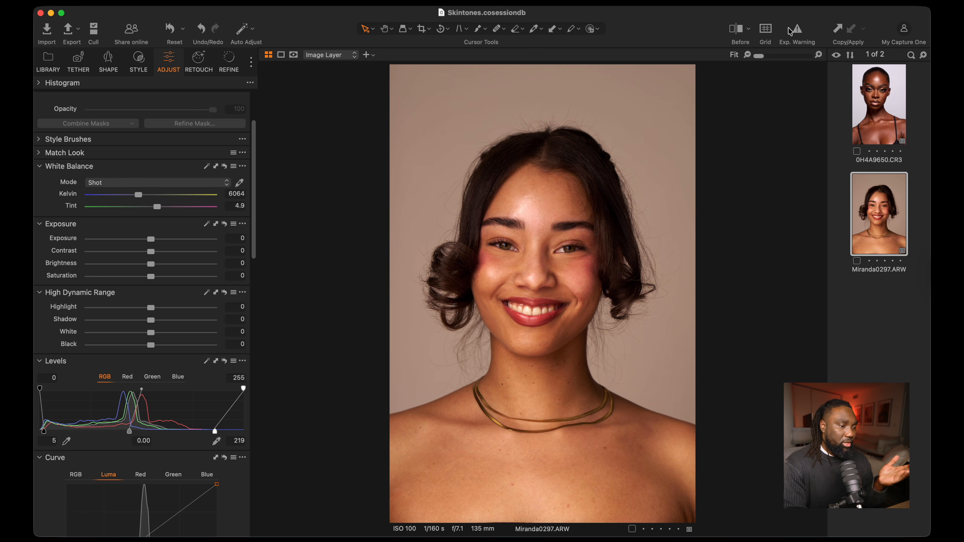
- Check the second portrait's face for clipped highlights with the exposure warning, then turn the warning off
click(798, 31)
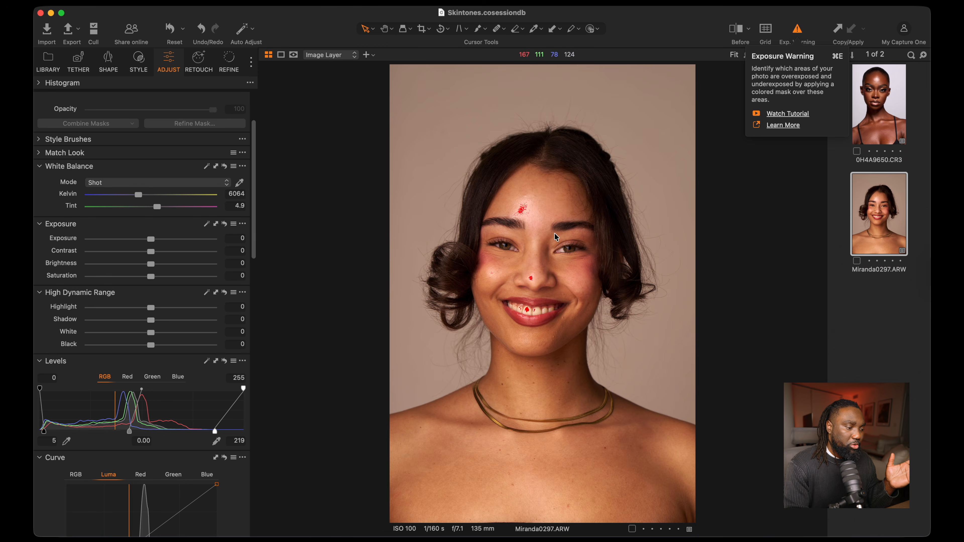
scroll(560, 235, up, 5)
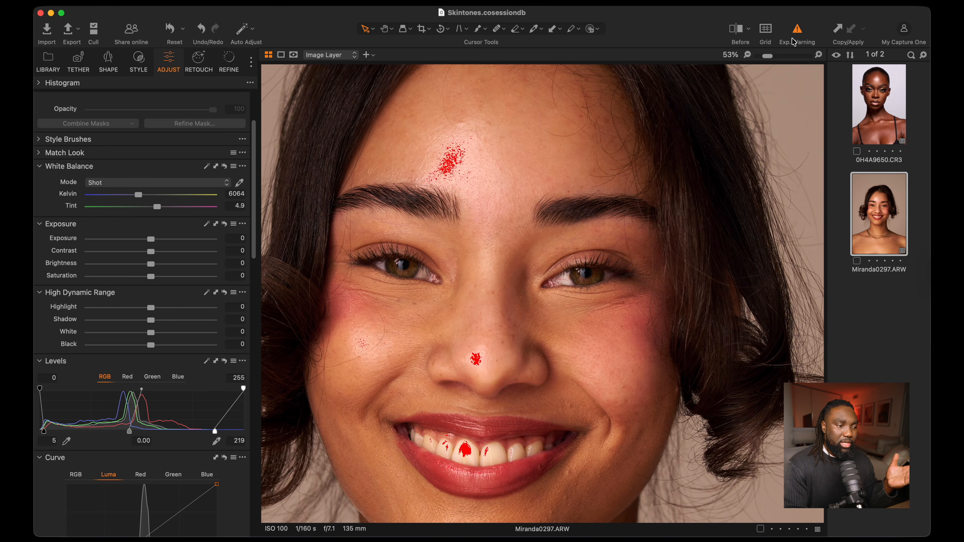
key(super+e)
scroll(540, 210, down, 5)
- Compare the second portrait before and after the Levels adjustment and inspect the face and neck skin up close
click(735, 29)
click(735, 30)
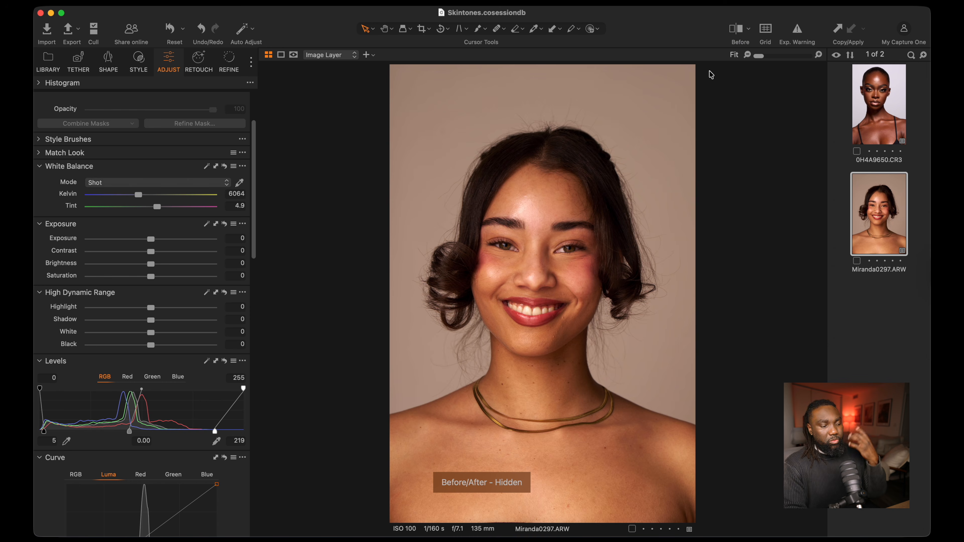
click(731, 35)
click(731, 35)
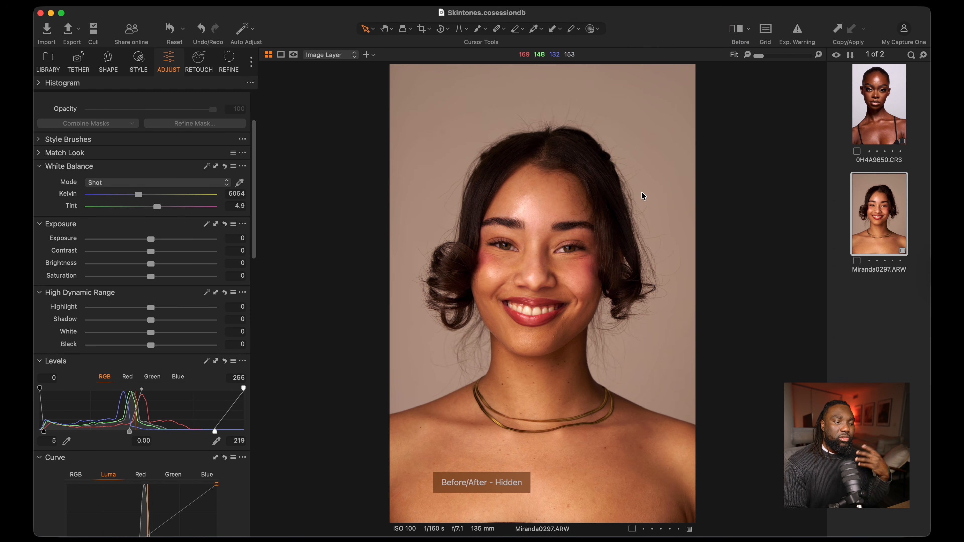
scroll(524, 346, up, 2)
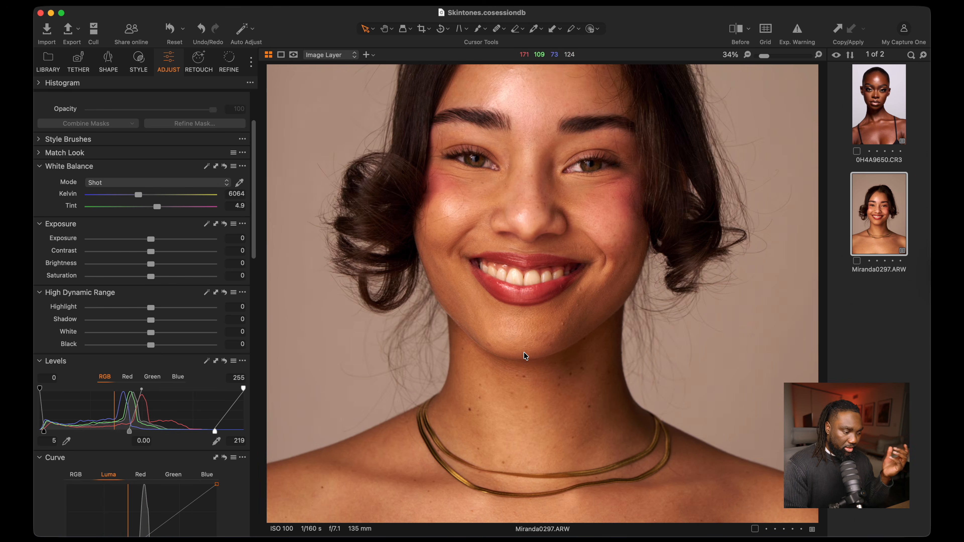
scroll(524, 352, down, 2)
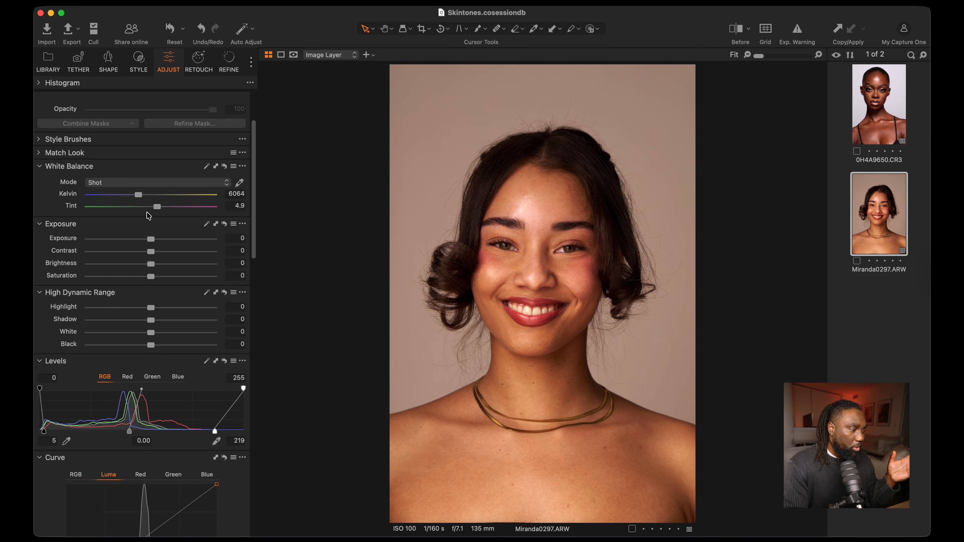
- Create a subject mask layer on the second portrait and set its white balance tint to 7.3
scroll(148, 213, up, 3)
click(86, 113)
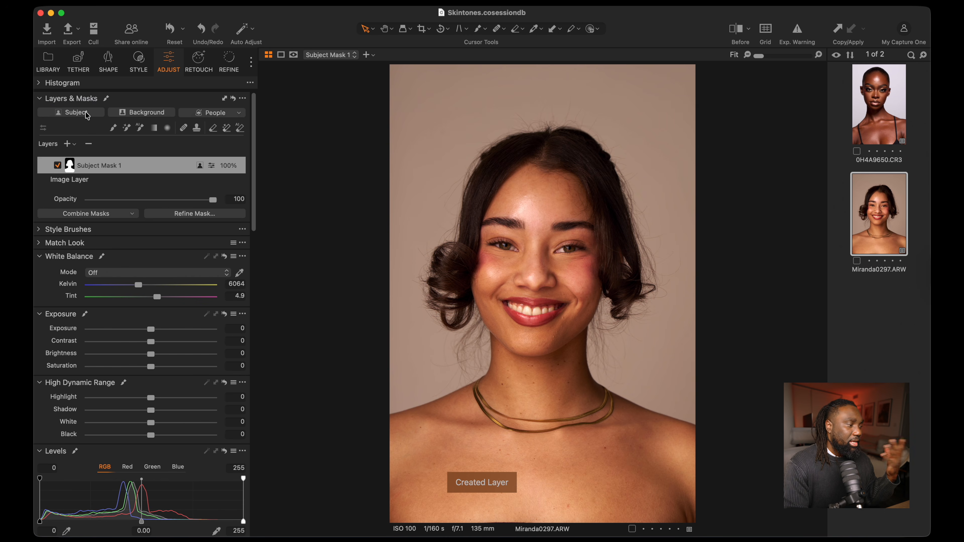
click(158, 299)
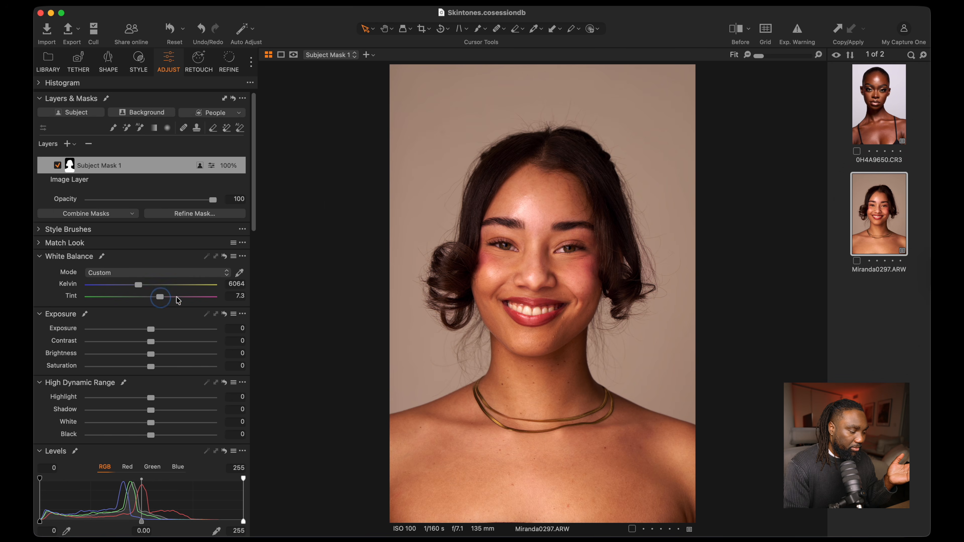
scroll(450, 368, up, 5)
scroll(566, 347, down, 5)
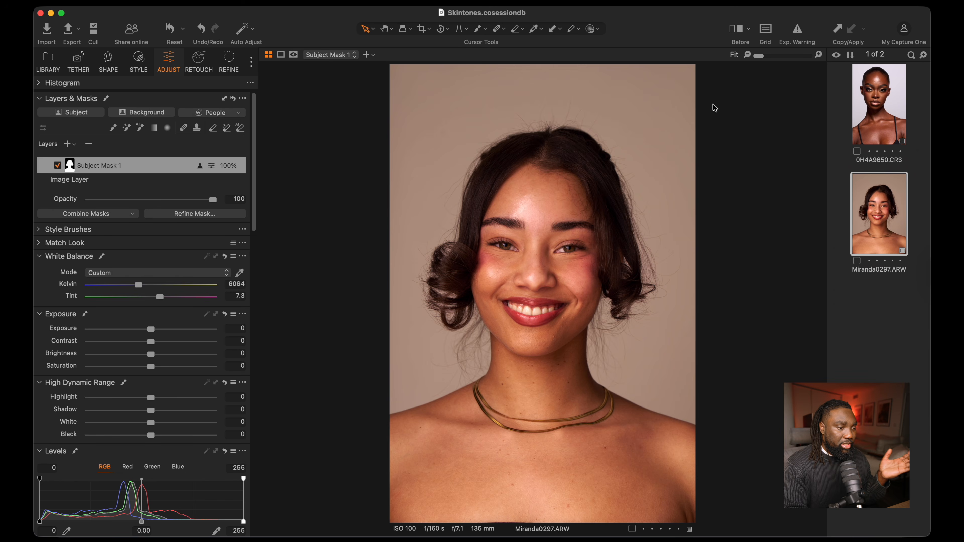
- Compare the second portrait before and after the subject tint change, examining the face up close
click(732, 30)
click(732, 31)
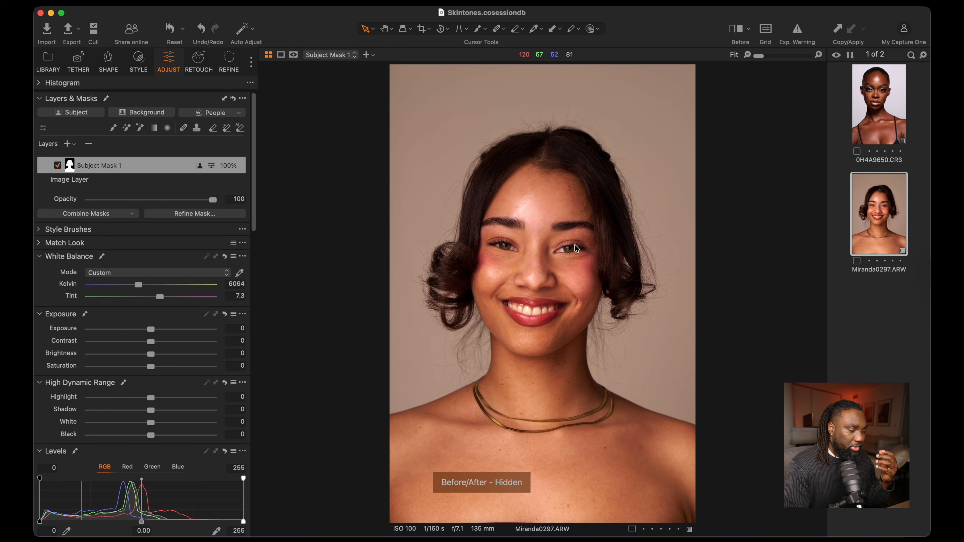
scroll(570, 276, up, 3)
scroll(570, 276, down, 3)
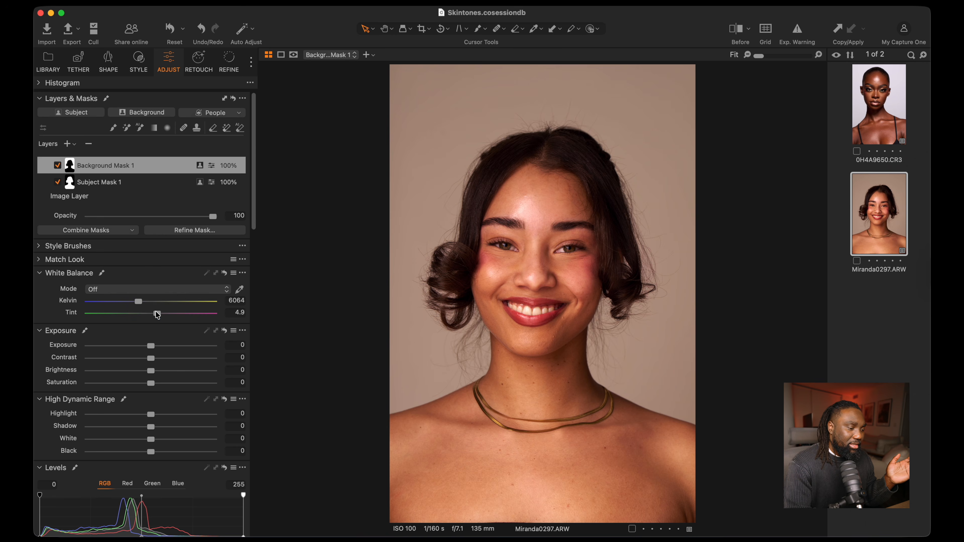
- Add a background mask layer to the second portrait, set its white balance tint to 0.9, and compare before and after
drag(157, 314, 154, 314)
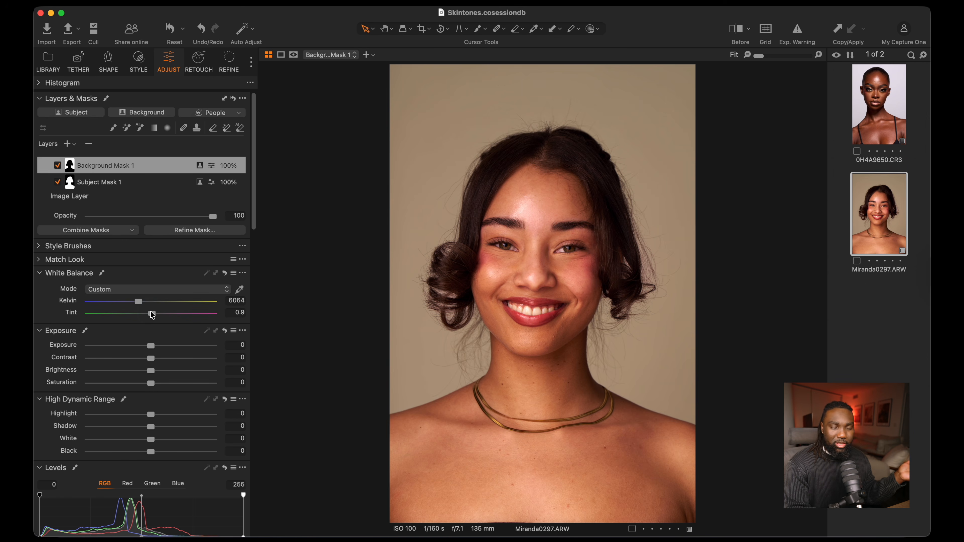
click(731, 31)
click(731, 31)
scroll(509, 290, up, 3)
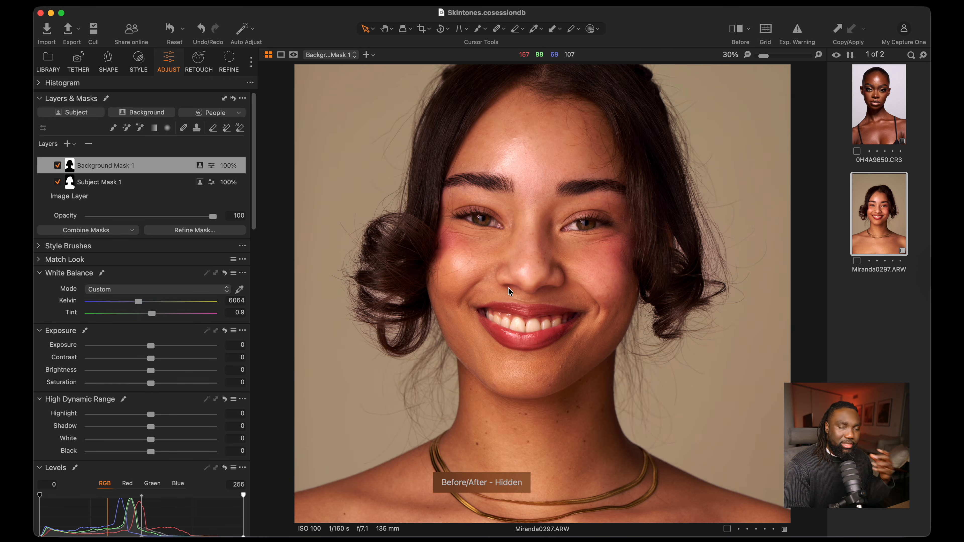
scroll(162, 389, down, 3)
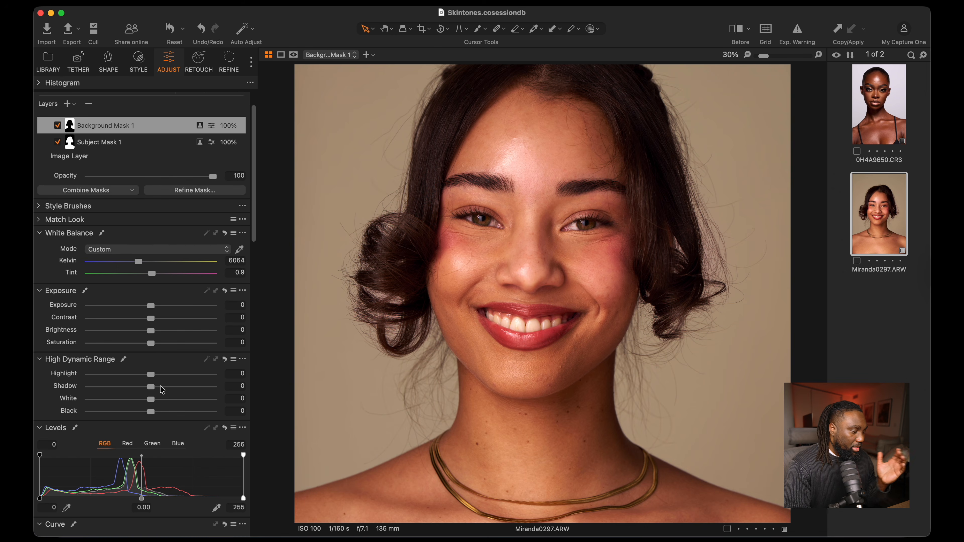
- Lower the background mask layer's saturation to -9 and compare the second portrait before and after
drag(151, 343, 145, 344)
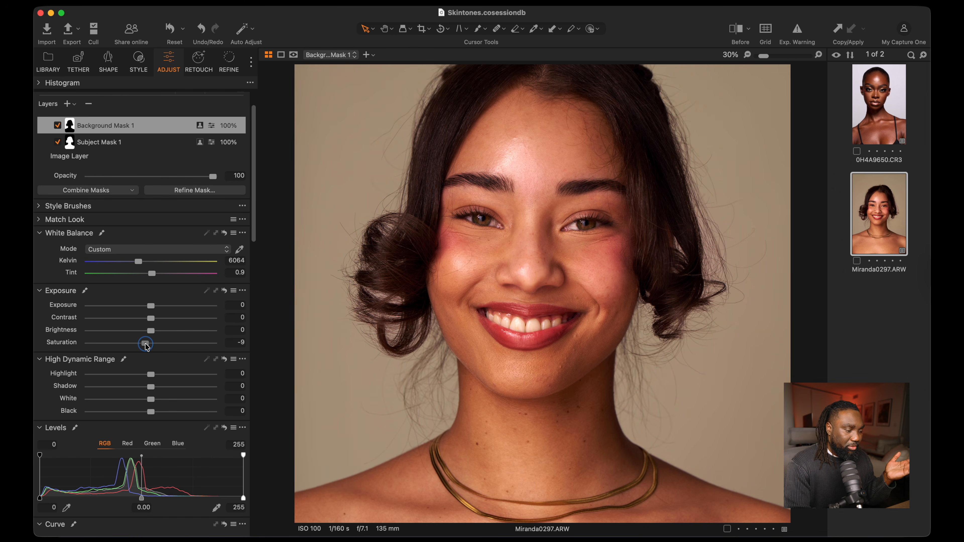
scroll(563, 271, down, 3)
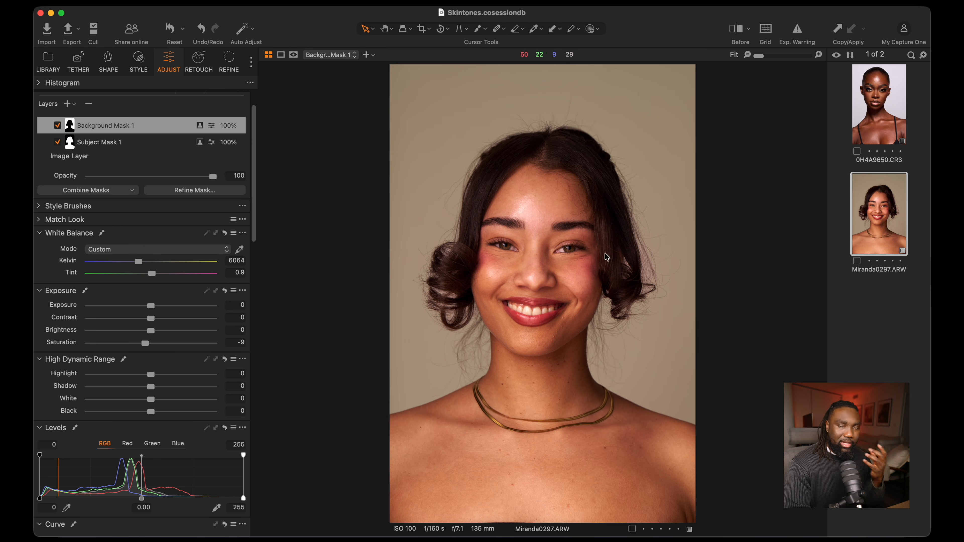
click(736, 28)
click(739, 30)
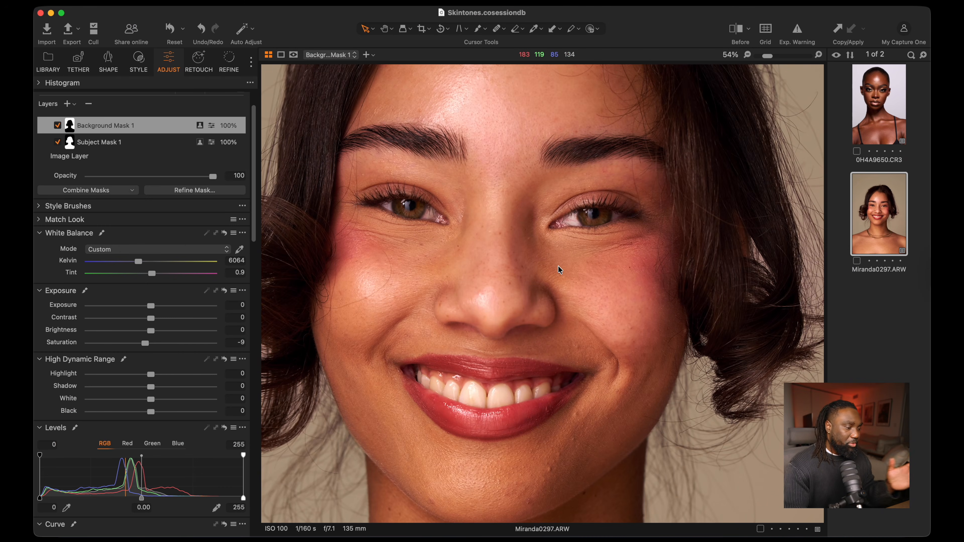
key(super+0)
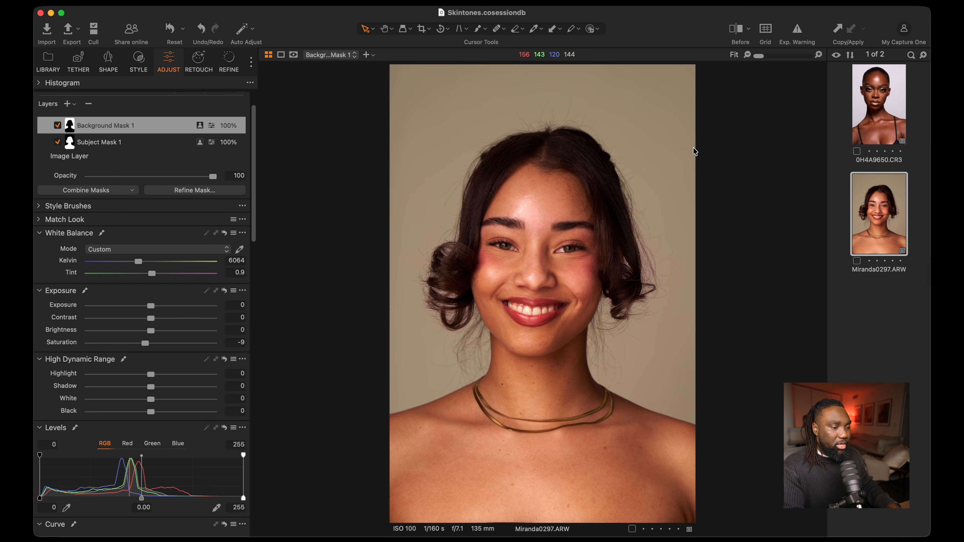
- Show both portraits side by side and compare their original and edited versions, examining the smiling face up close
key(super+a)
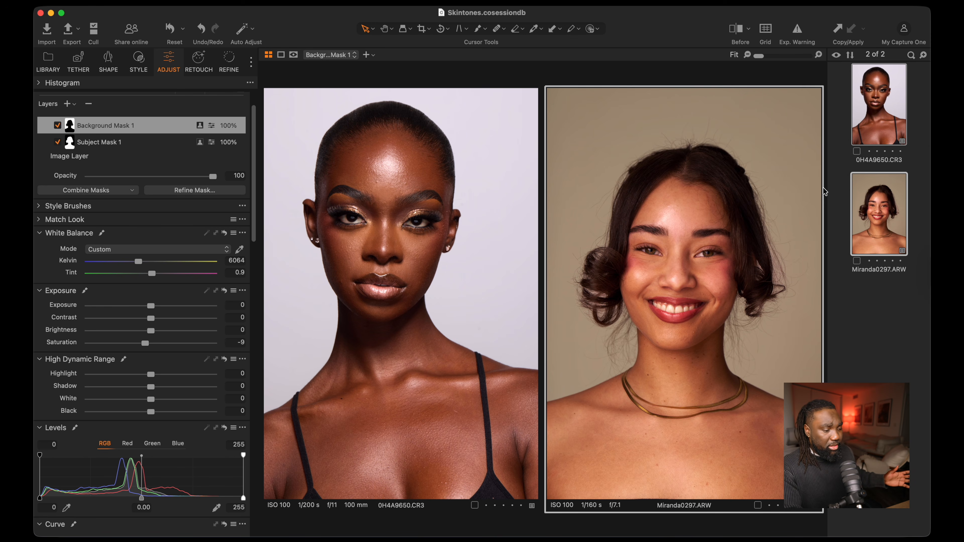
click(737, 28)
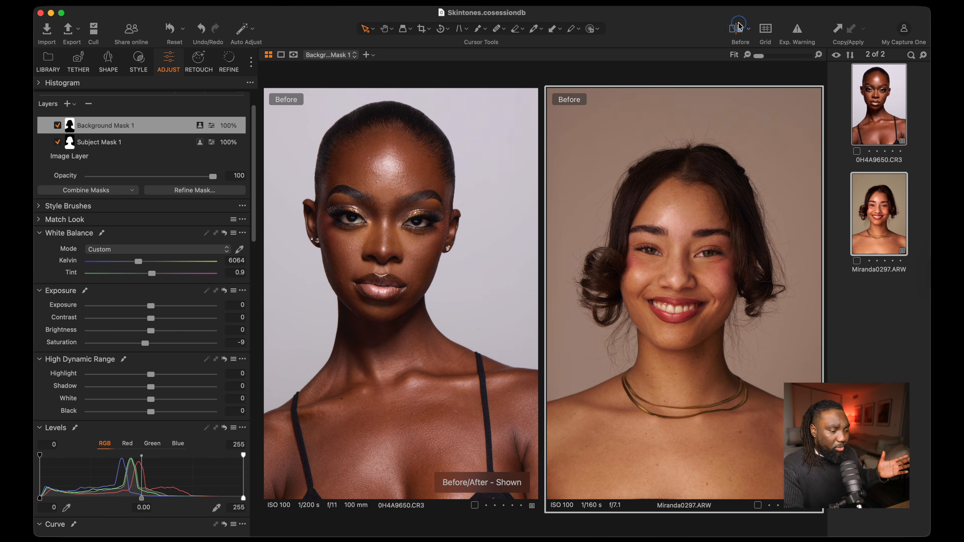
scroll(716, 254, up, 3)
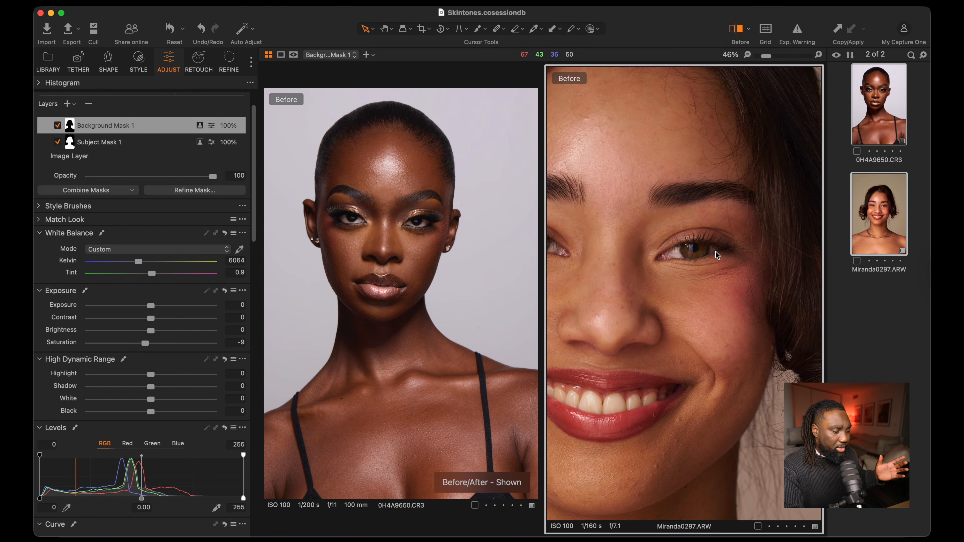
scroll(717, 254, down, 3)
scroll(694, 286, up, 3)
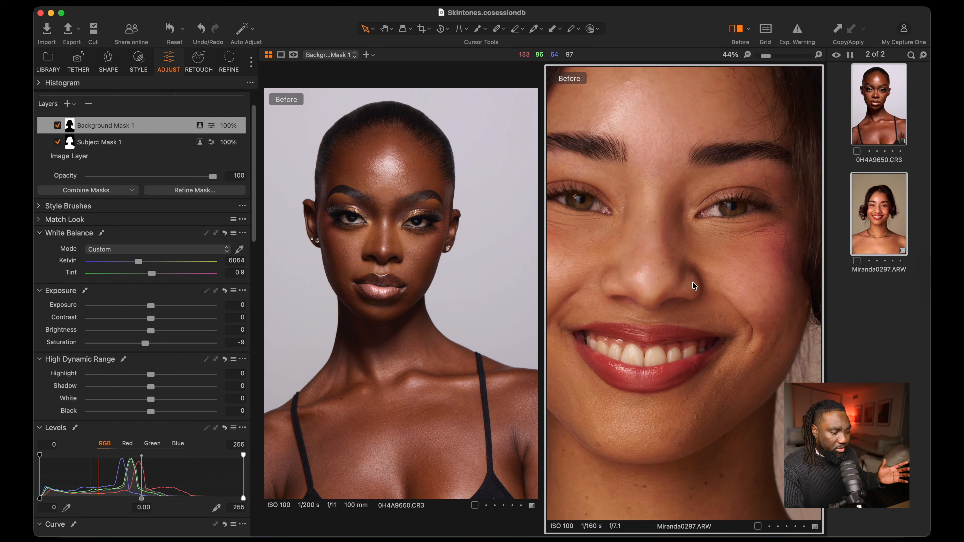
scroll(694, 285, down, 3)
click(739, 32)
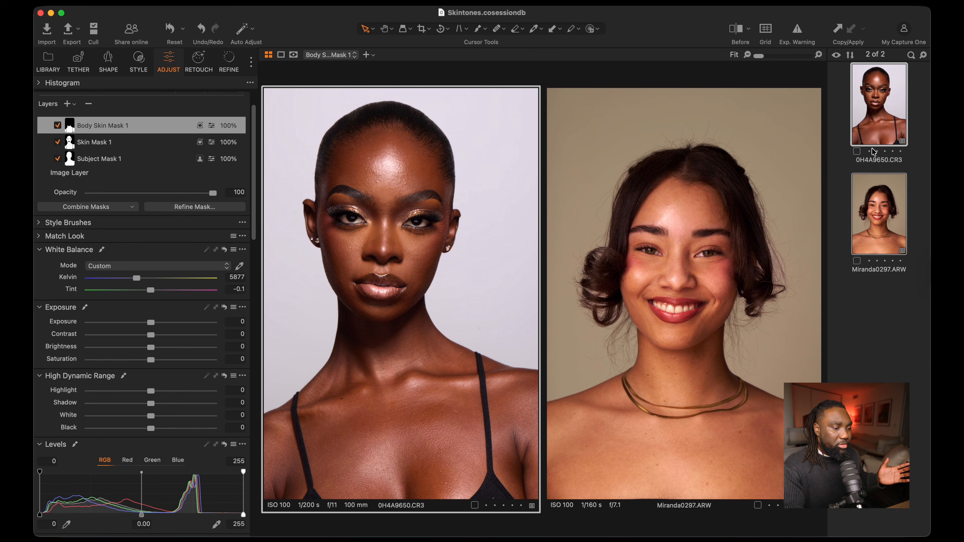
- Return to the first portrait alone, add a background mask layer, and set its white balance tint to -4.8
key(Left)
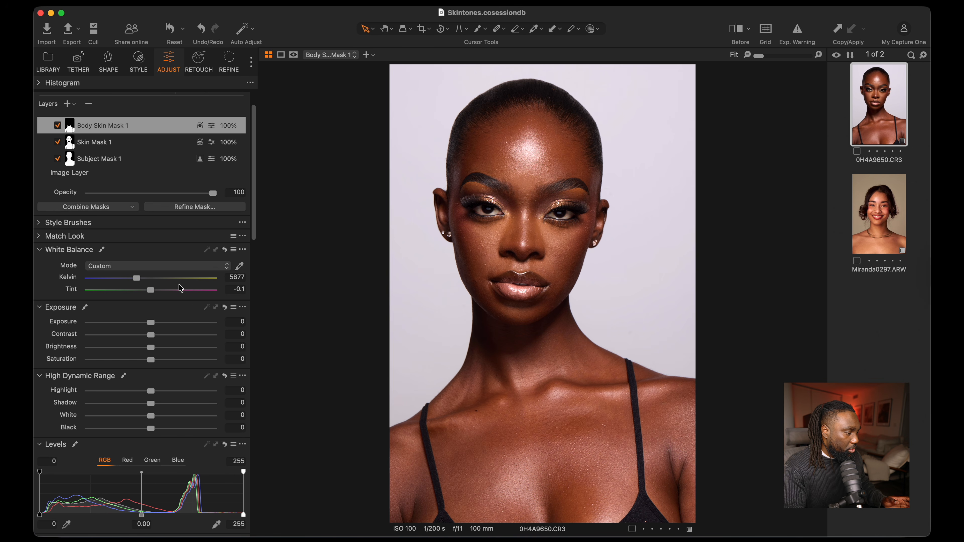
scroll(135, 118, up, 2)
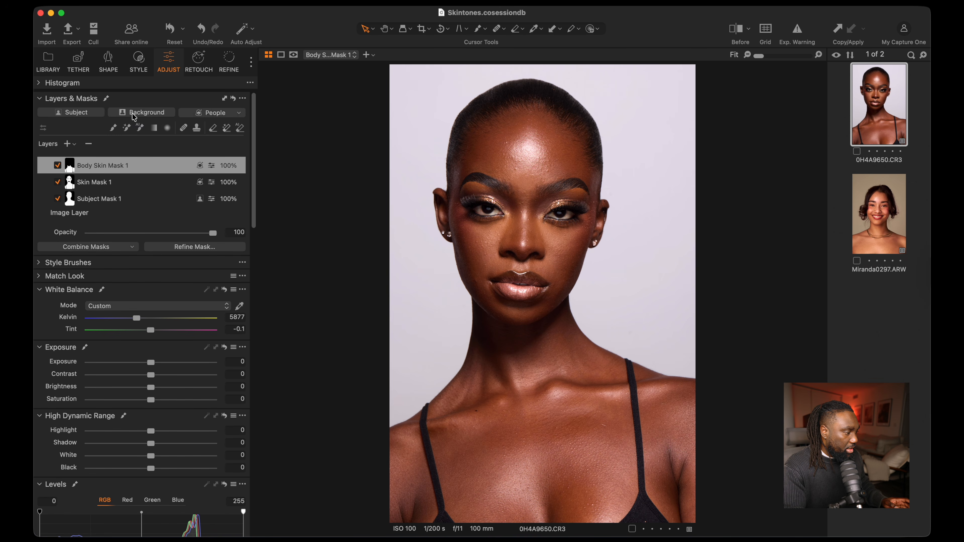
click(137, 114)
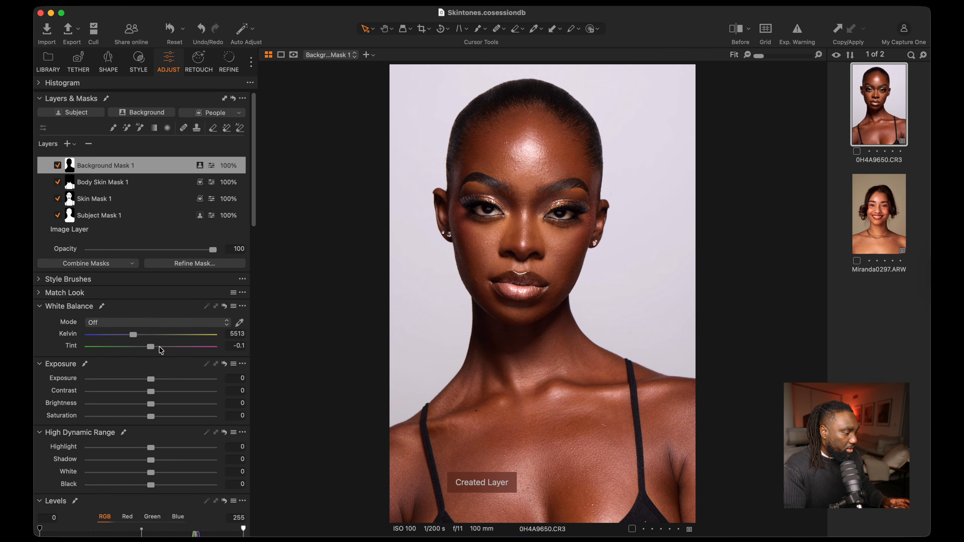
drag(151, 349, 147, 349)
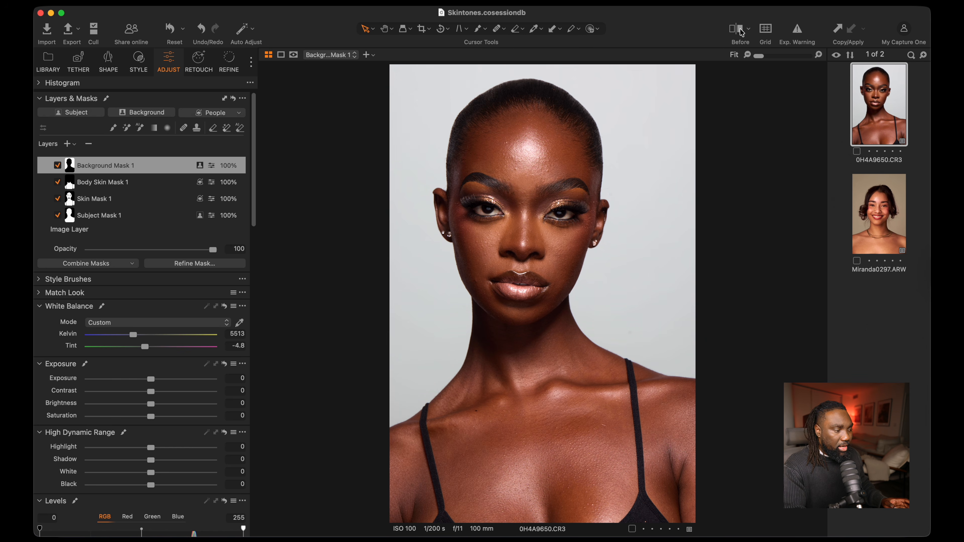
- Toggle the first portrait's background mask layer off and on to compare its effect around the face
click(57, 165)
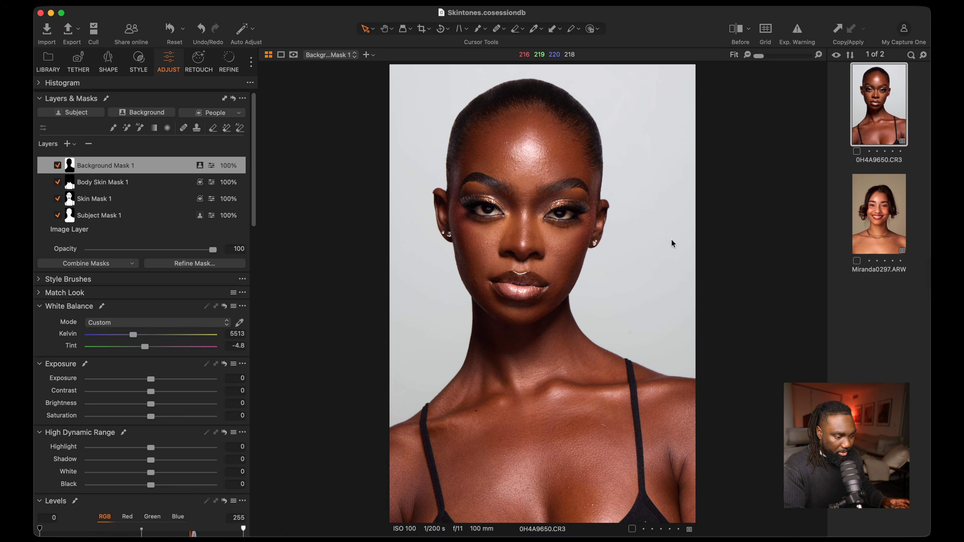
key(super+equal)
click(56, 165)
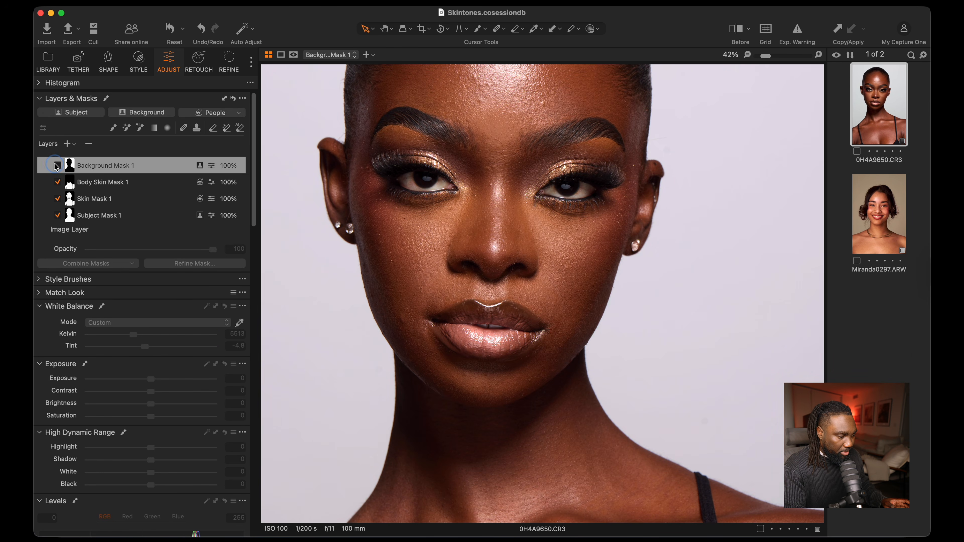
click(56, 166)
- Fine-tune the first portrait's background mask white balance to about 5572 Kelvin
key(super+0)
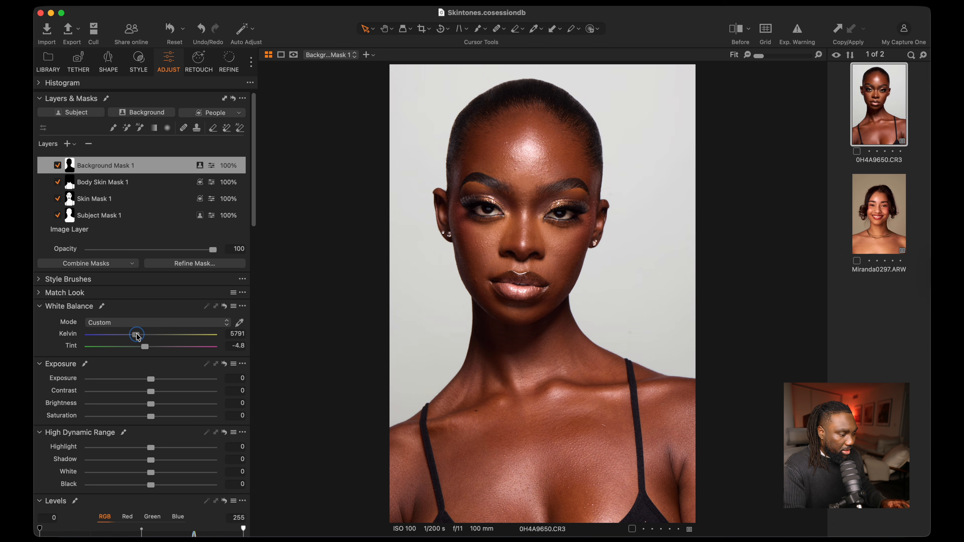
drag(137, 336, 129, 337)
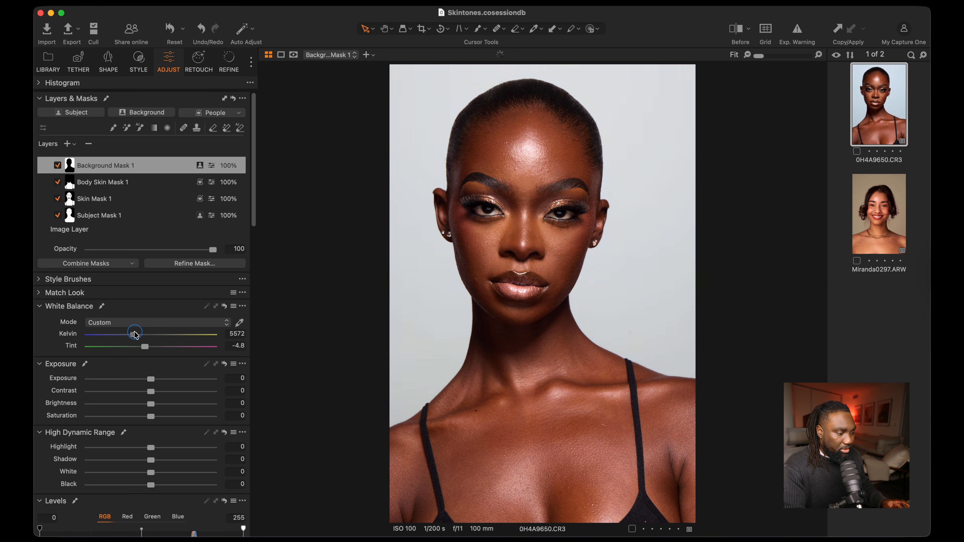